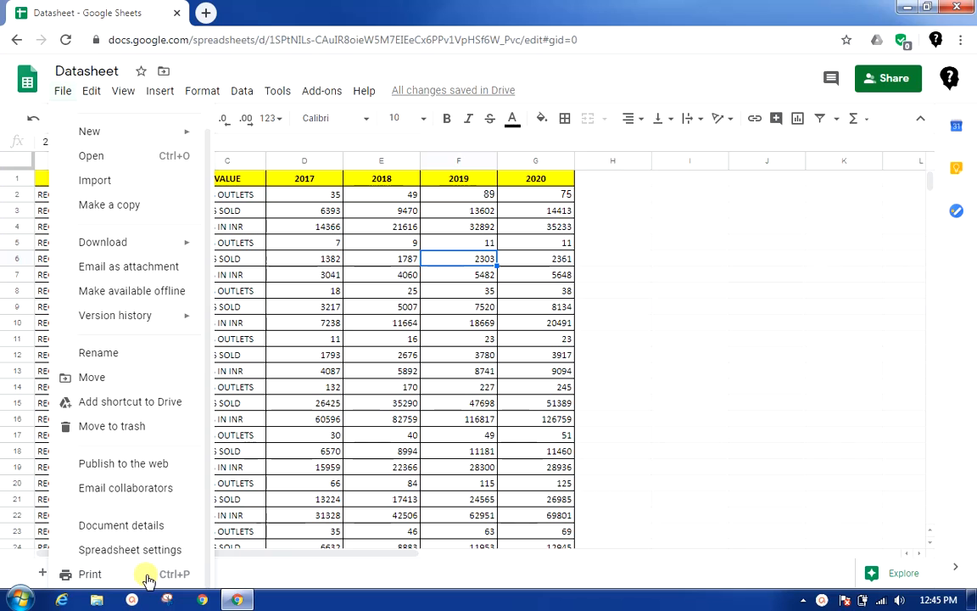
Step: Open the print settings for the sheet, review the preview pages and view the available print range choices
{"action": "left_click", "coordinate": [147, 579]}
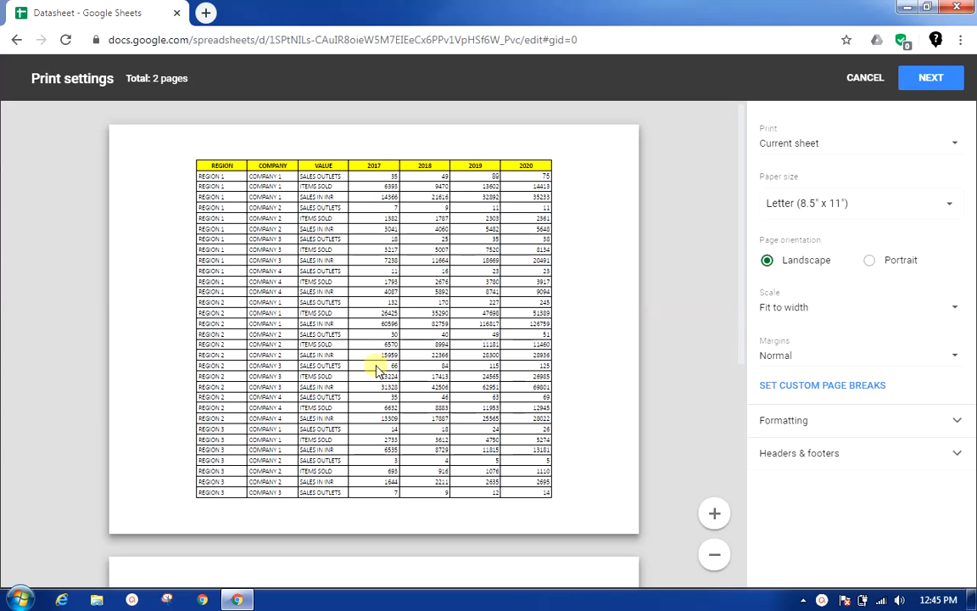
{"action": "scroll", "coordinate": [402, 331], "scroll_direction": "down", "scroll_amount": 5}
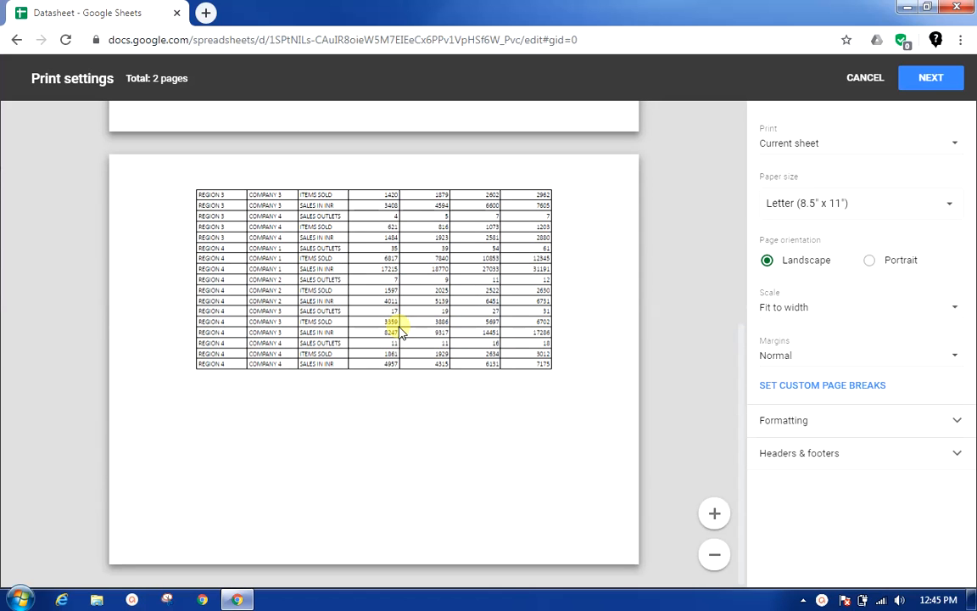
{"action": "scroll", "coordinate": [402, 330], "scroll_direction": "up", "scroll_amount": 5}
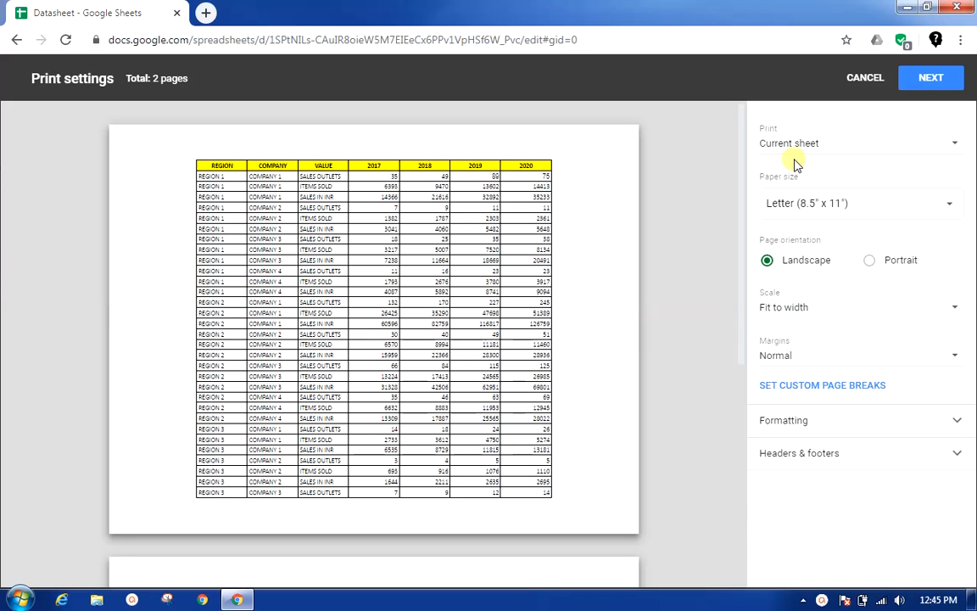
{"action": "left_click", "coordinate": [948, 151]}
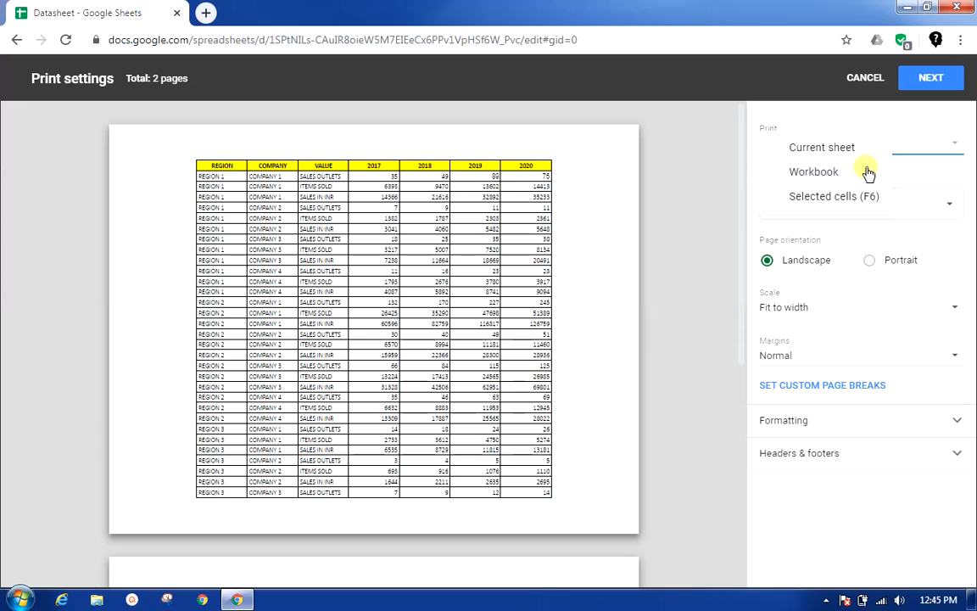
{"action": "left_click", "coordinate": [923, 174]}
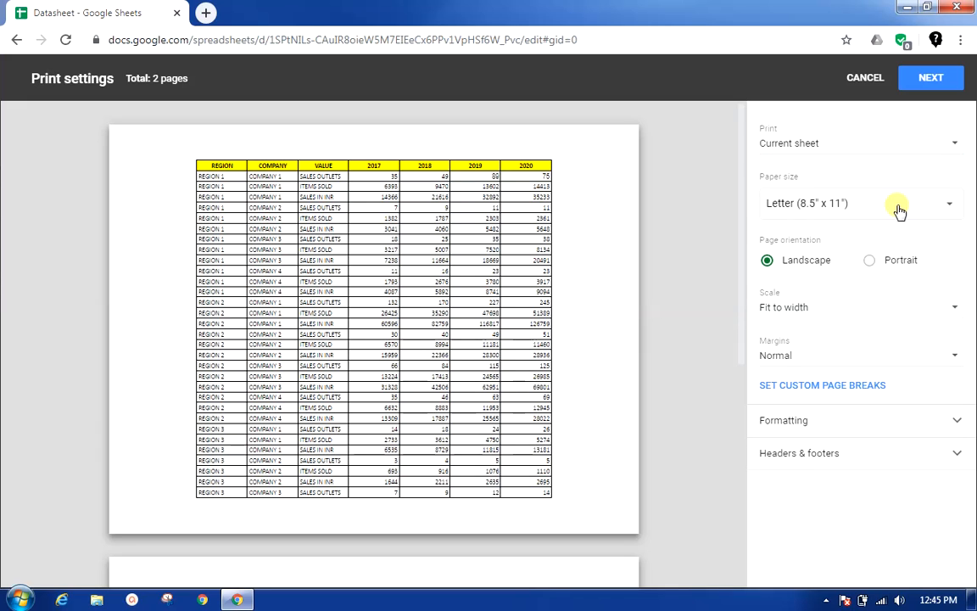
Step: Set the print scale to a custom number of 150% and check the resulting preview pages
{"action": "left_click", "coordinate": [791, 313]}
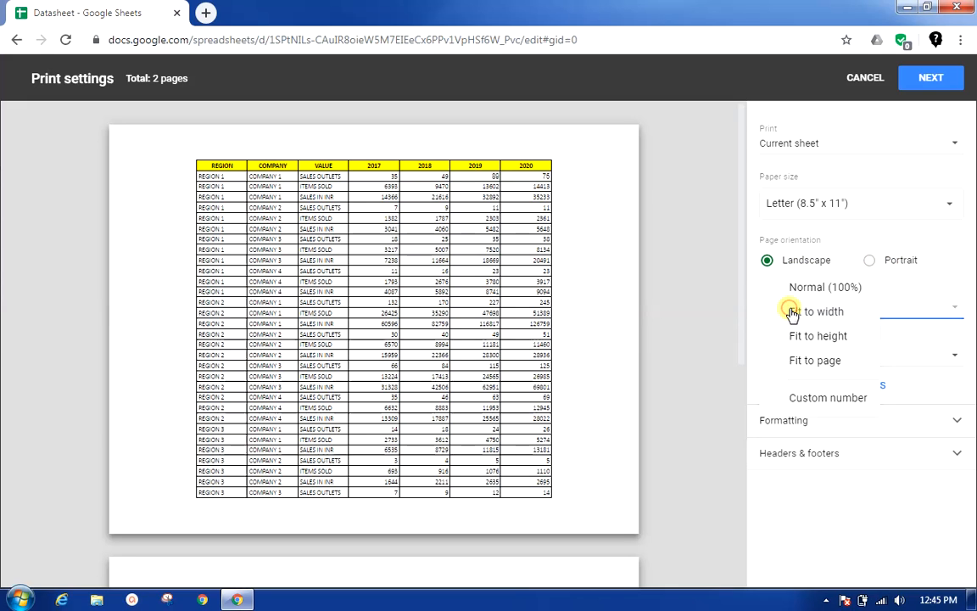
{"action": "left_click", "coordinate": [814, 399]}
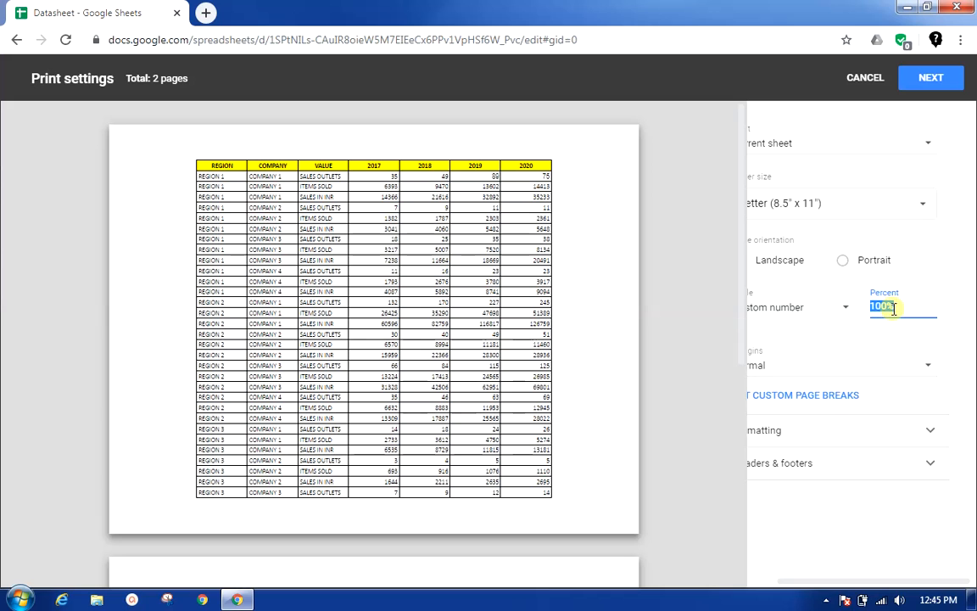
{"action": "type", "text": "15"}
{"action": "scroll", "coordinate": [506, 407], "scroll_direction": "down", "scroll_amount": 5}
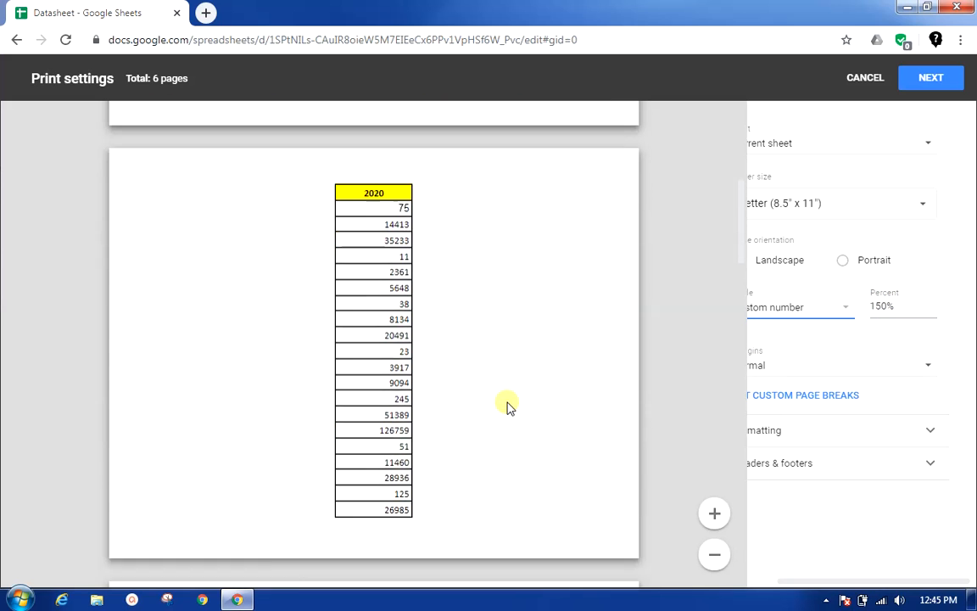
{"action": "scroll", "coordinate": [506, 408], "scroll_direction": "up", "scroll_amount": 5}
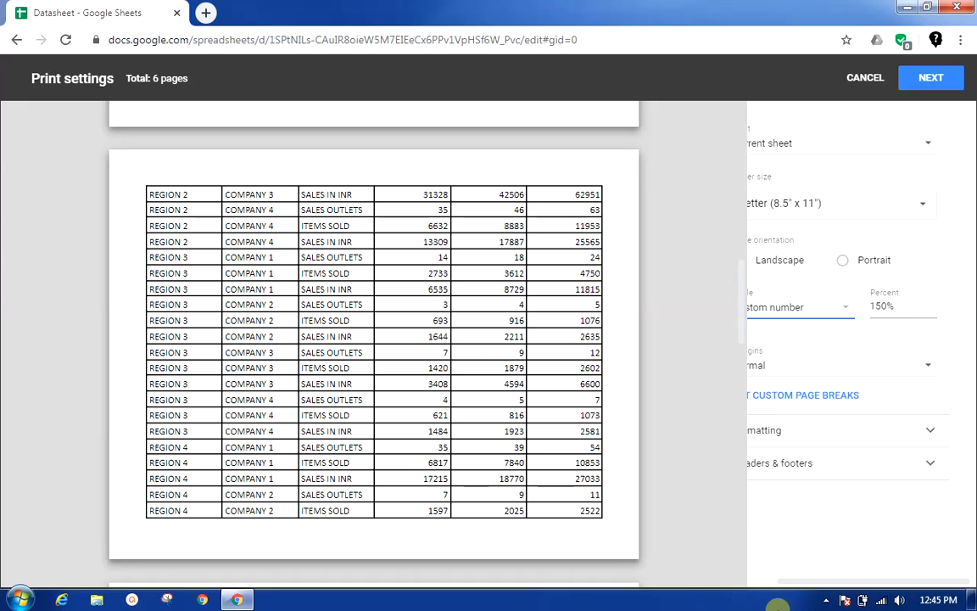
{"action": "left_click_drag", "start_coordinate": [801, 584], "coordinate": [746, 578]}
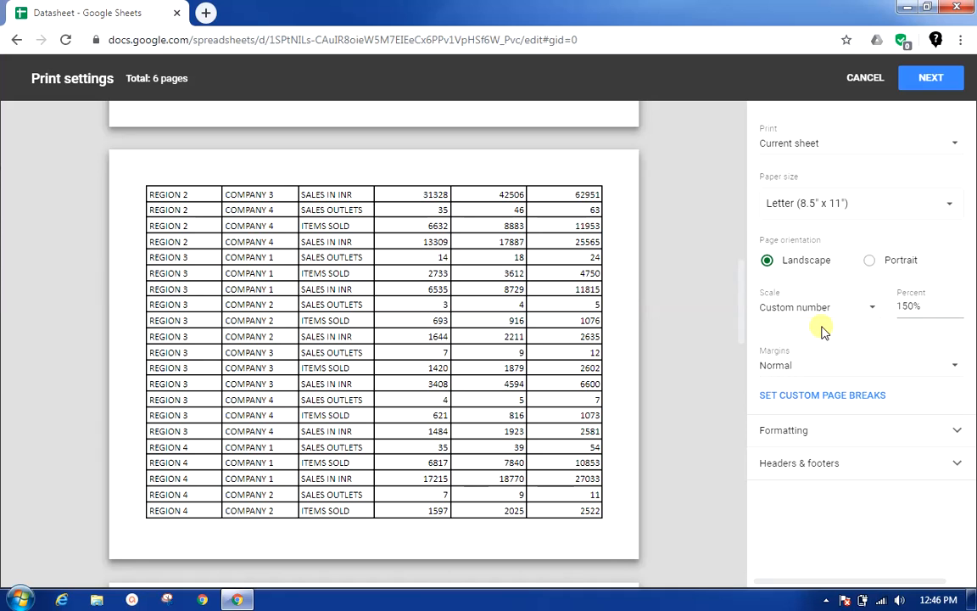
Step: View the available page margin options without changing the current one
{"action": "left_click", "coordinate": [815, 370]}
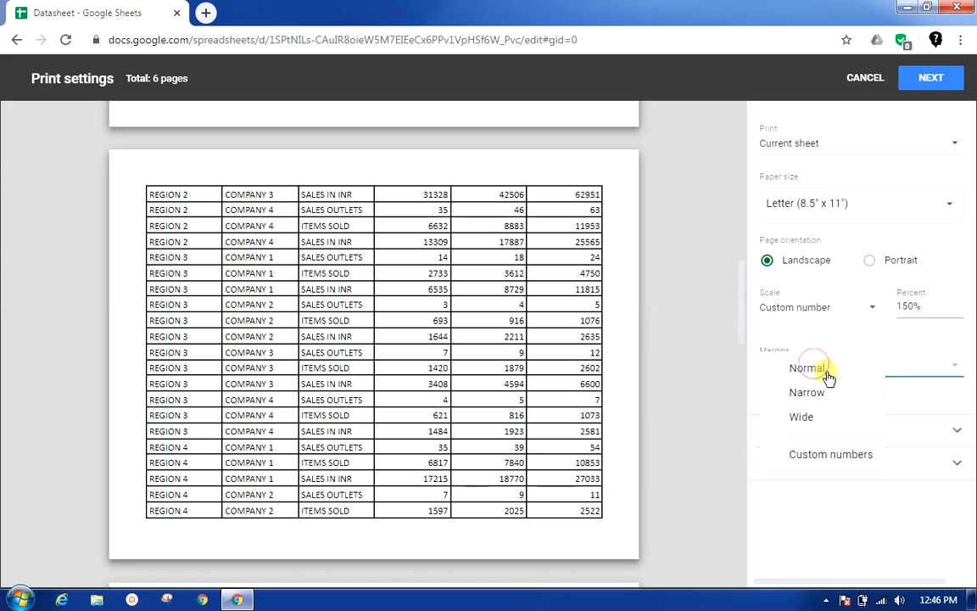
{"action": "left_click", "coordinate": [899, 373]}
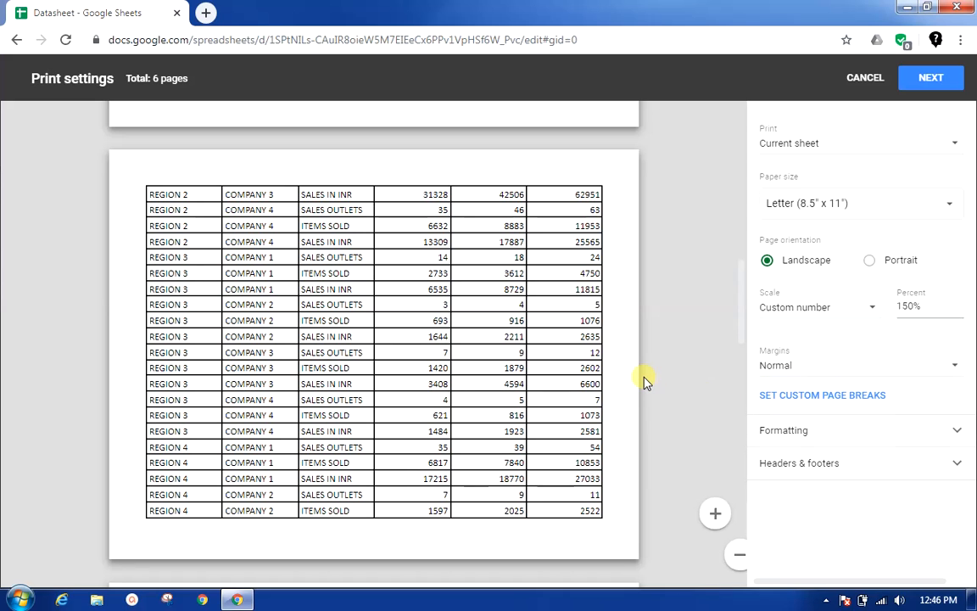
{"action": "scroll", "coordinate": [645, 380], "scroll_direction": "up", "scroll_amount": 10}
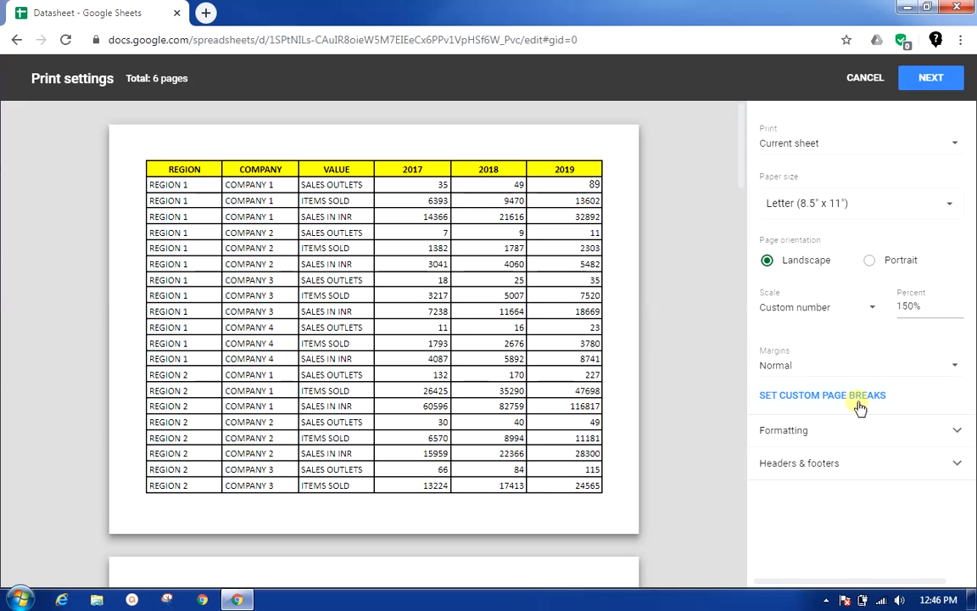
Step: Set a custom page break below row 26, confirm the breaks and check both pages in the preview
{"action": "left_click", "coordinate": [870, 431]}
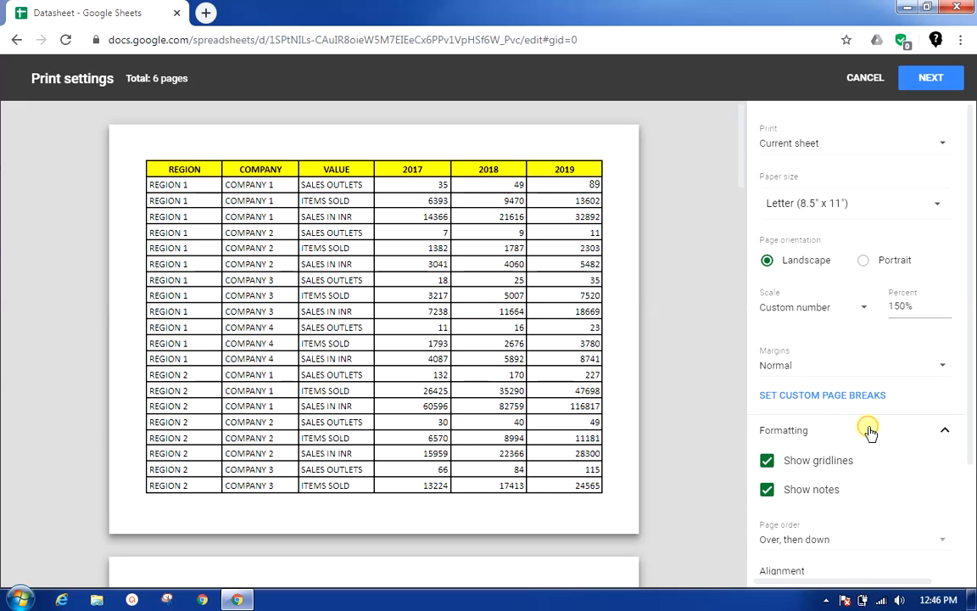
{"action": "left_click", "coordinate": [846, 397]}
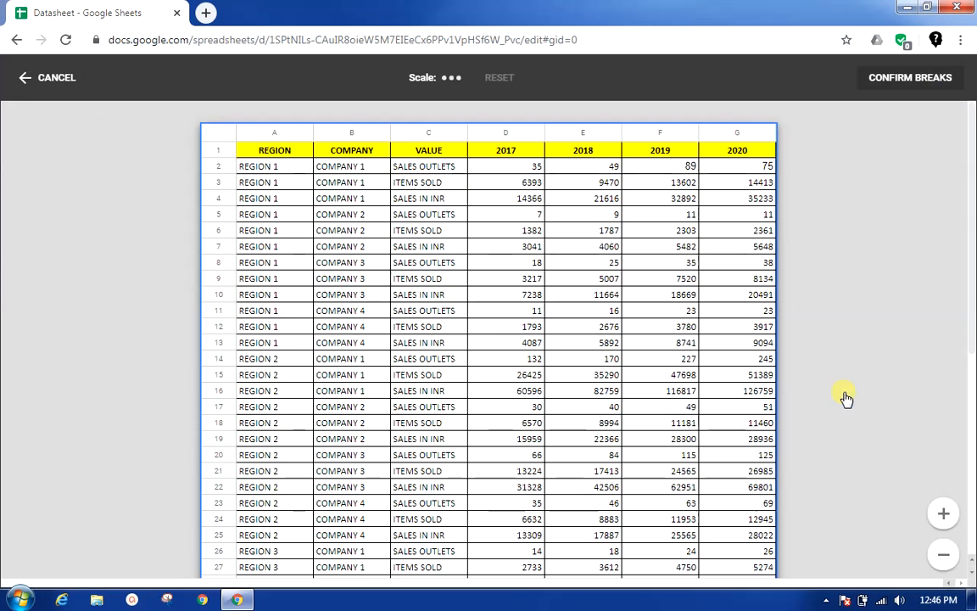
{"action": "scroll", "coordinate": [611, 363], "scroll_direction": "down", "scroll_amount": 5}
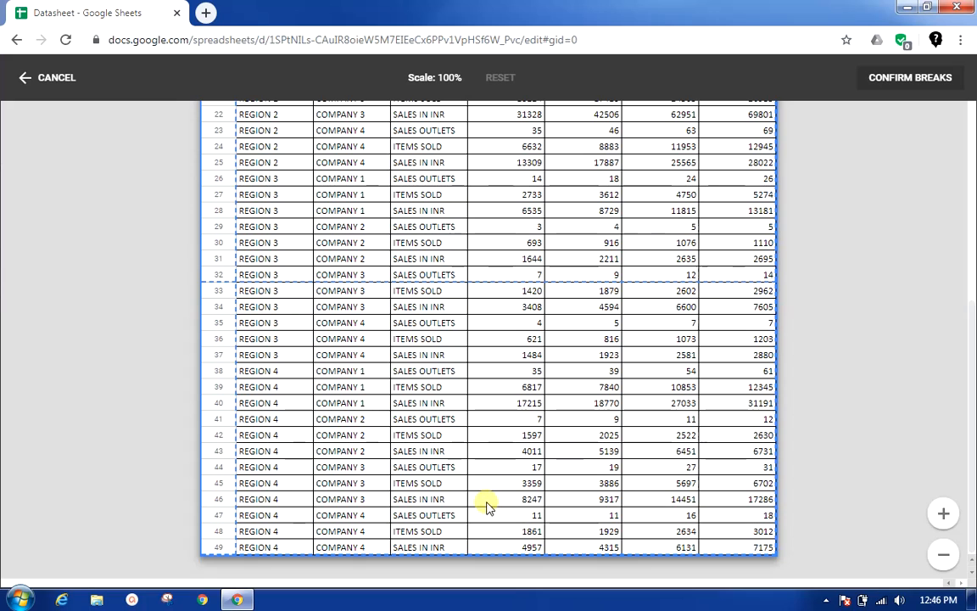
{"action": "scroll", "coordinate": [475, 457], "scroll_direction": "up", "scroll_amount": 4}
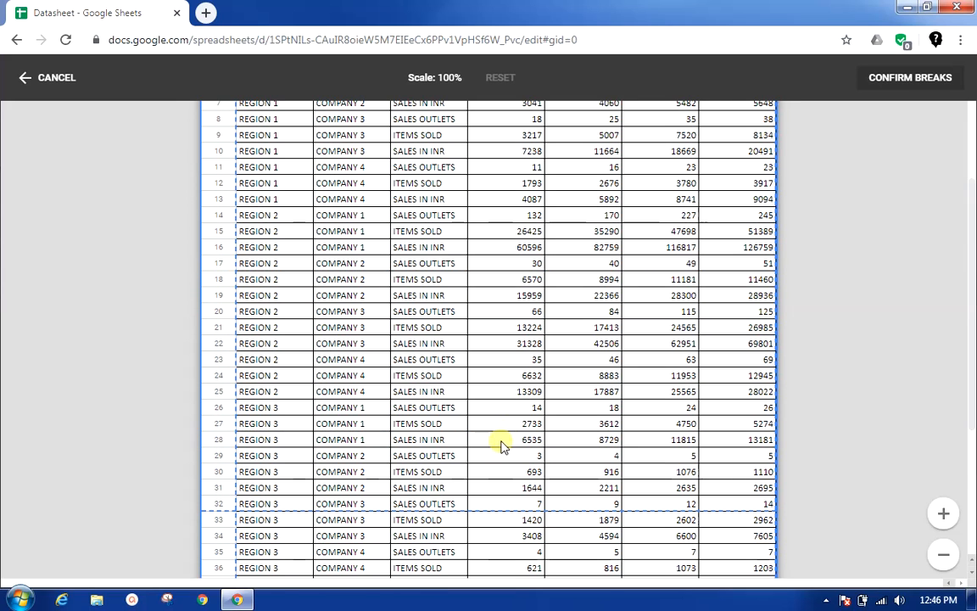
{"action": "left_click_drag", "start_coordinate": [518, 509], "coordinate": [526, 410]}
{"action": "scroll", "coordinate": [609, 441], "scroll_direction": "down", "scroll_amount": 3}
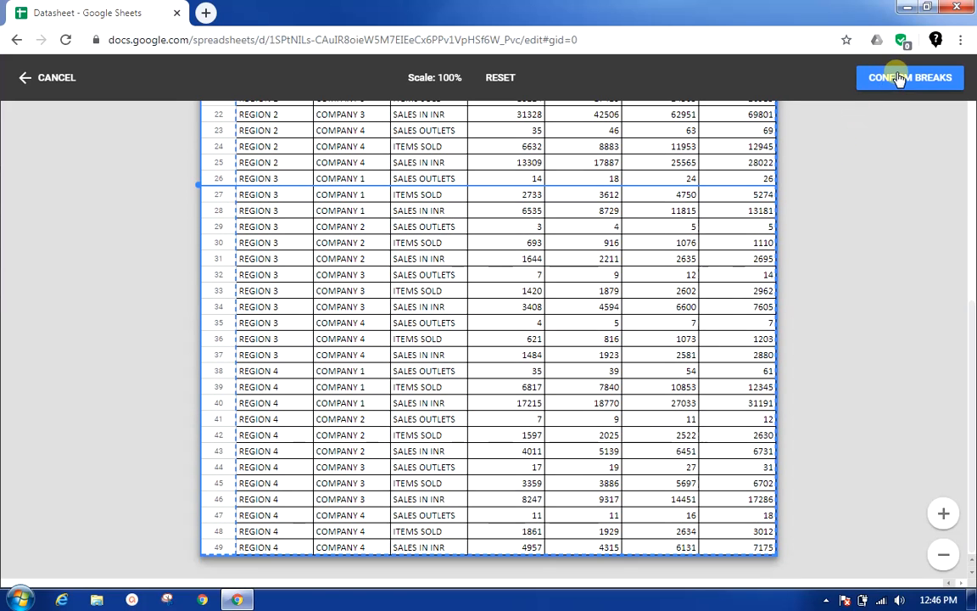
{"action": "left_click", "coordinate": [839, 77]}
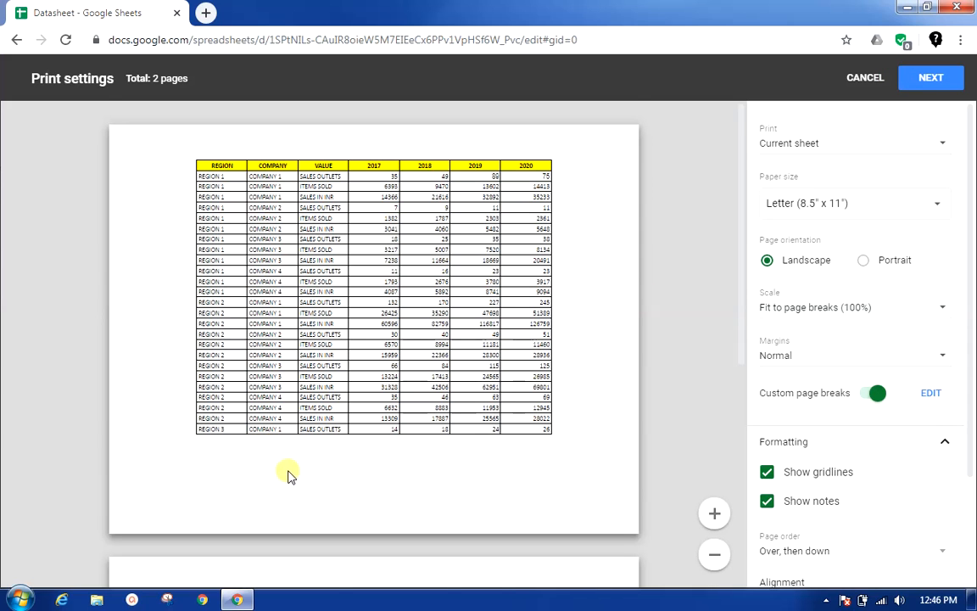
{"action": "scroll", "coordinate": [284, 471], "scroll_direction": "down", "scroll_amount": 5}
{"action": "scroll", "coordinate": [331, 465], "scroll_direction": "down", "scroll_amount": 1}
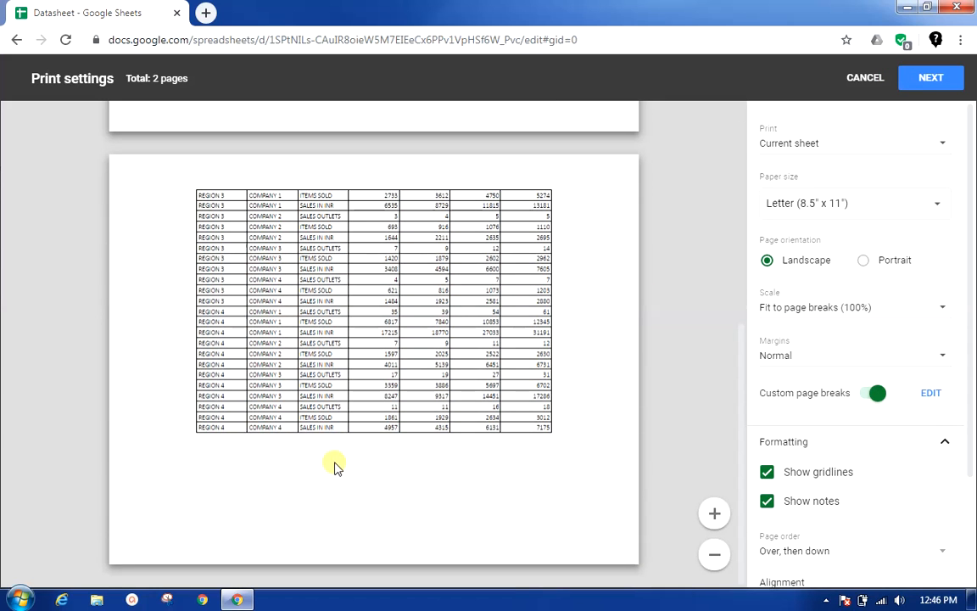
{"action": "scroll", "coordinate": [333, 465], "scroll_direction": "up", "scroll_amount": 5}
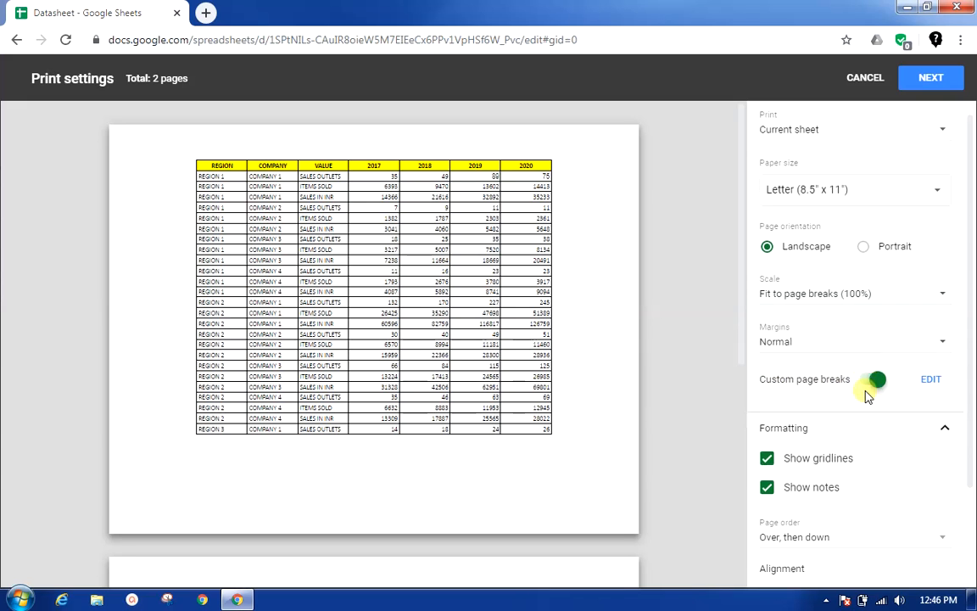
Step: Set the page order to "Down, then over" in the print formatting options and check the preview
{"action": "scroll", "coordinate": [840, 395], "scroll_direction": "down", "scroll_amount": 2}
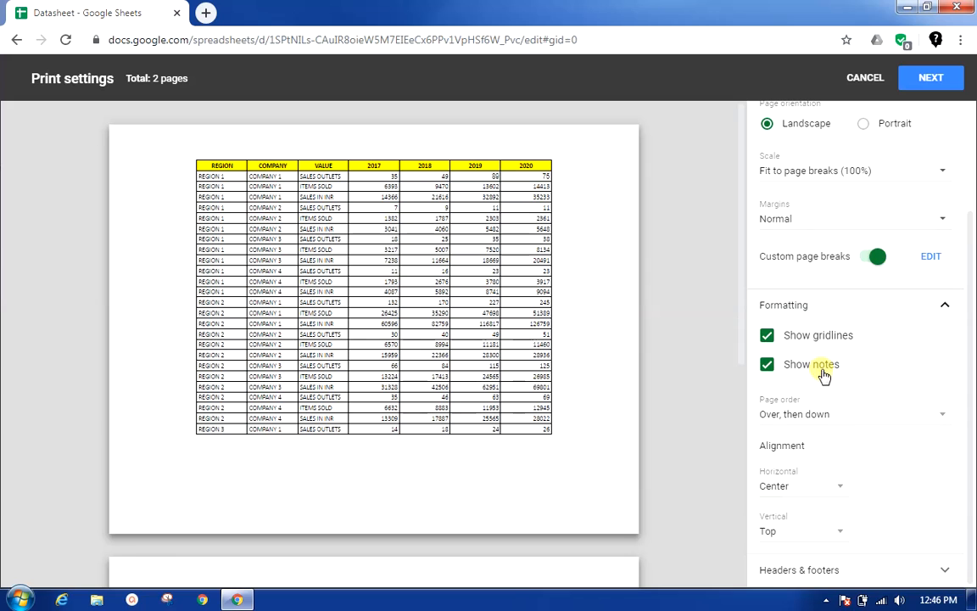
{"action": "scroll", "coordinate": [632, 403], "scroll_direction": "down", "scroll_amount": 1}
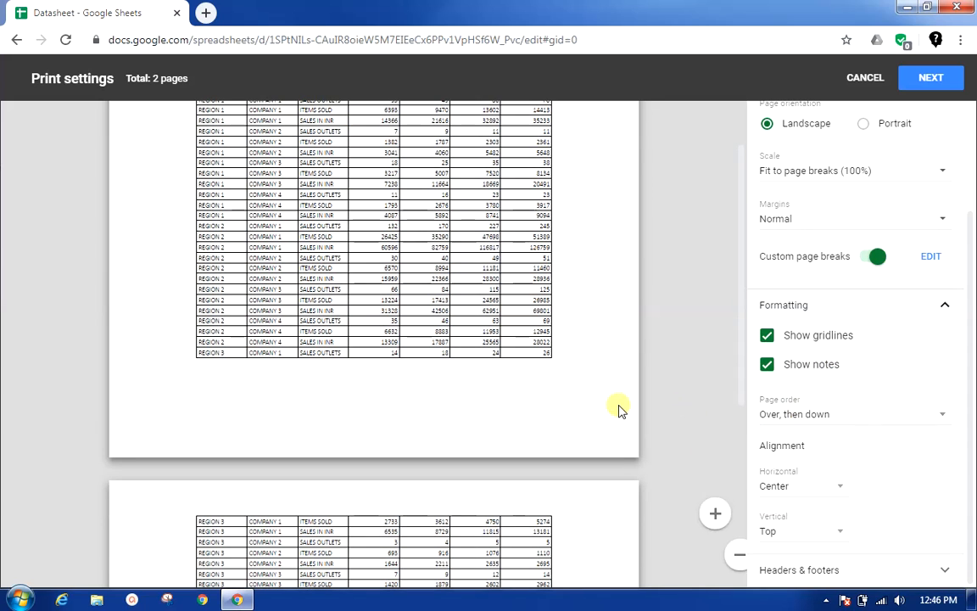
{"action": "scroll", "coordinate": [619, 409], "scroll_direction": "up", "scroll_amount": 1}
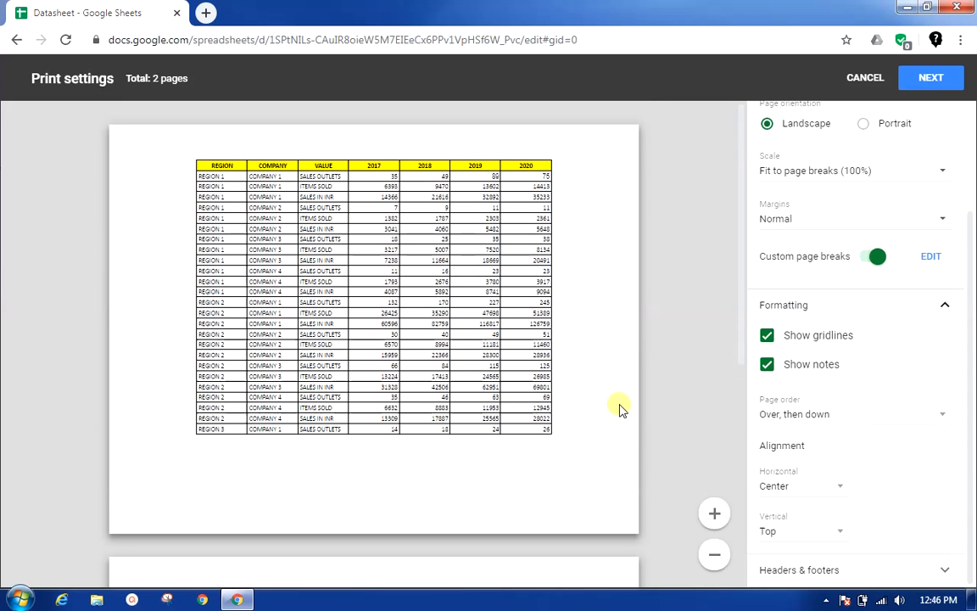
{"action": "left_click", "coordinate": [801, 419]}
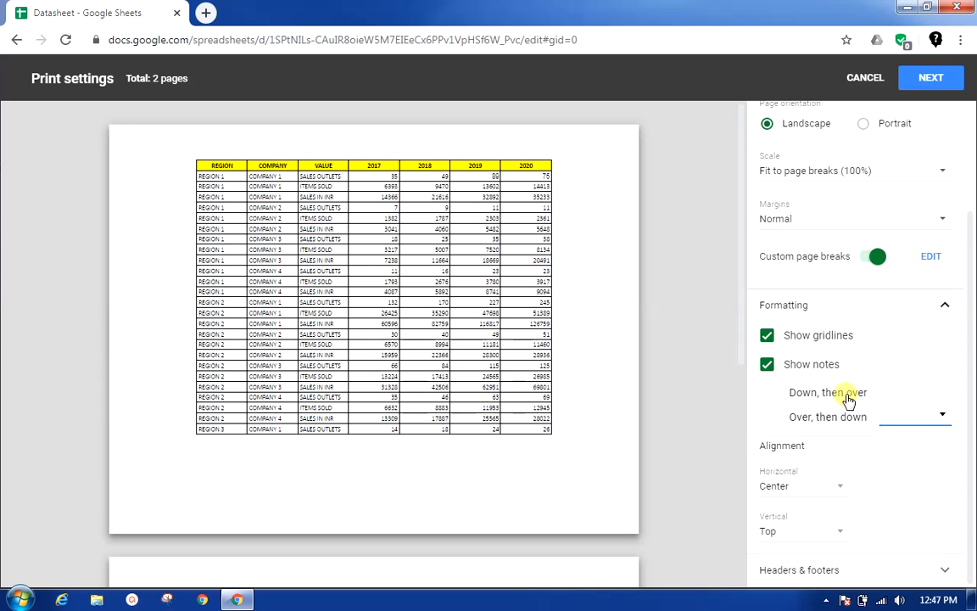
{"action": "left_click", "coordinate": [848, 396]}
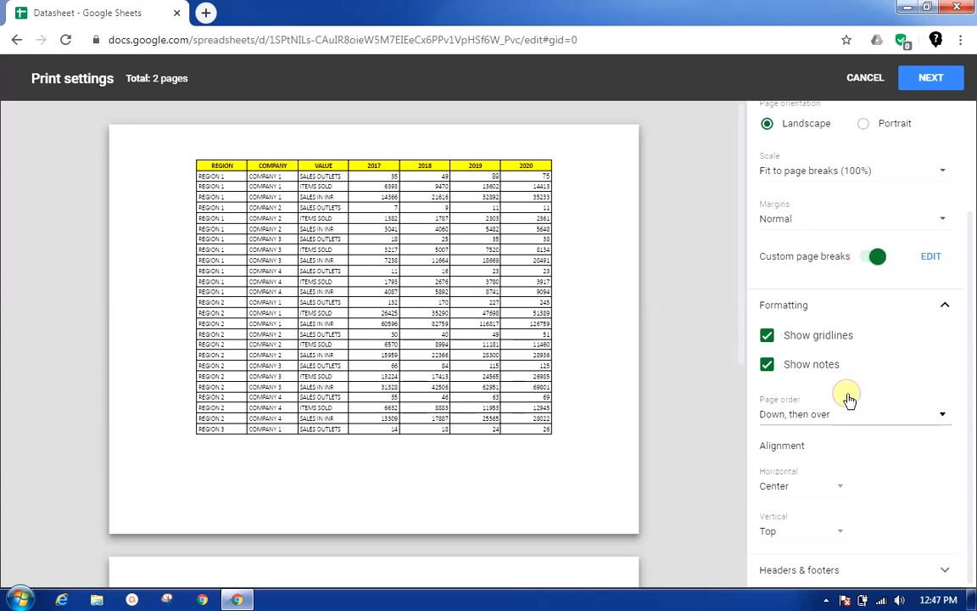
{"action": "scroll", "coordinate": [372, 449], "scroll_direction": "down", "scroll_amount": 2}
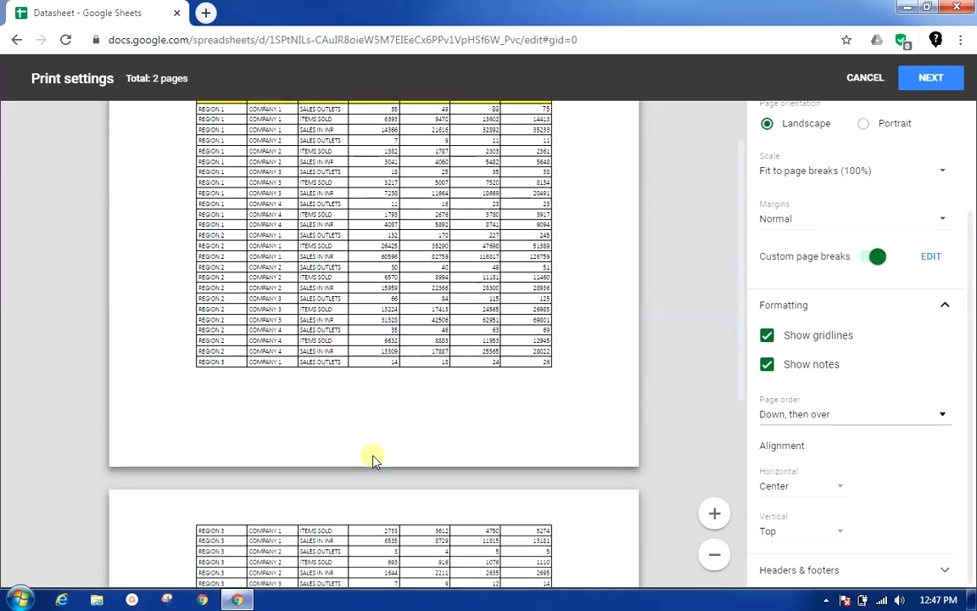
{"action": "scroll", "coordinate": [371, 458], "scroll_direction": "up", "scroll_amount": 2}
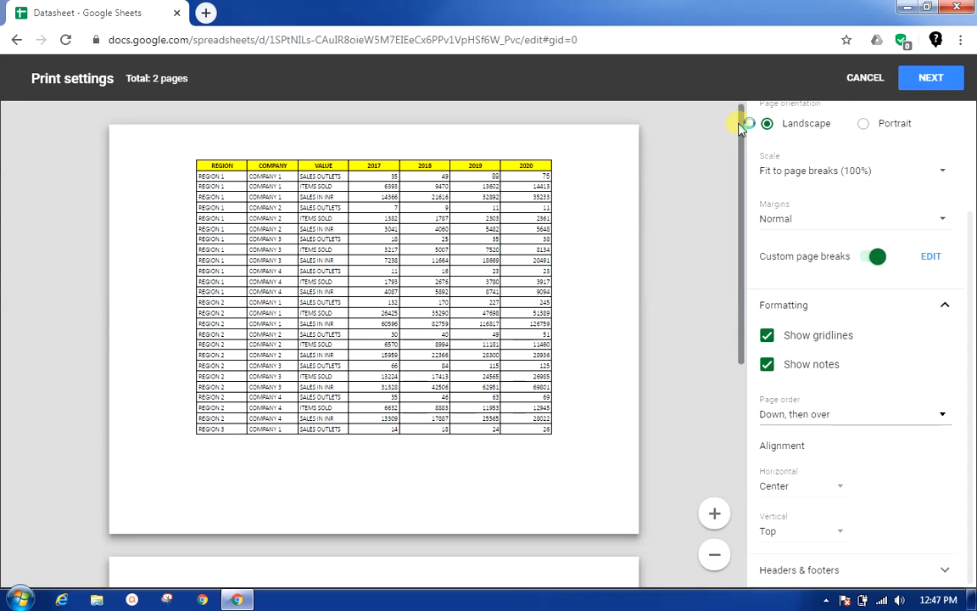
Step: Close the print settings and reopen them for the Data sheet with the added year columns, showing the formatting options
{"action": "left_click", "coordinate": [865, 77]}
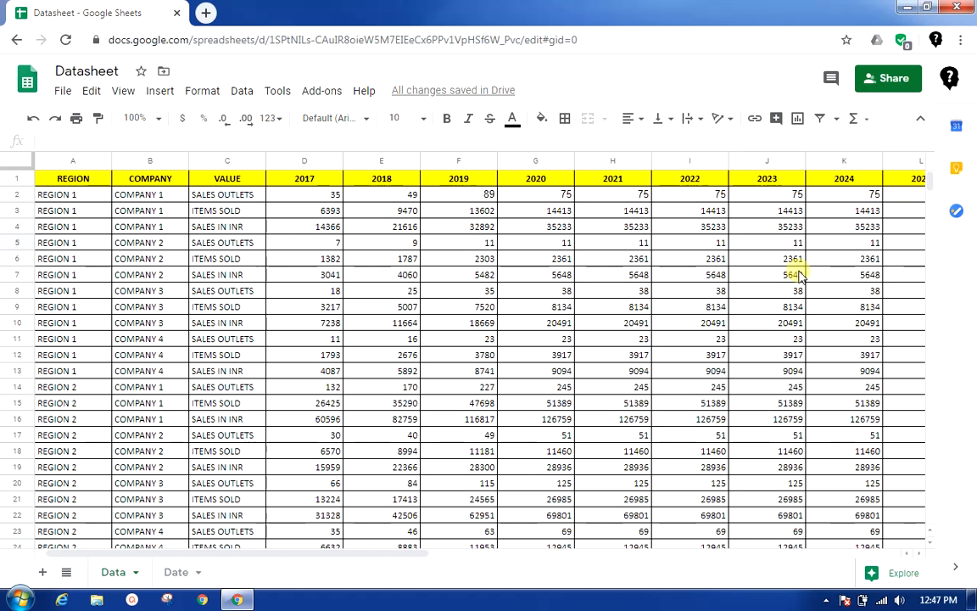
{"action": "mouse_move", "coordinate": [405, 552]}
{"action": "left_mouse_down"}
{"action": "mouse_move", "coordinate": [599, 556]}
{"action": "mouse_move", "coordinate": [390, 555]}
{"action": "left_mouse_up"}
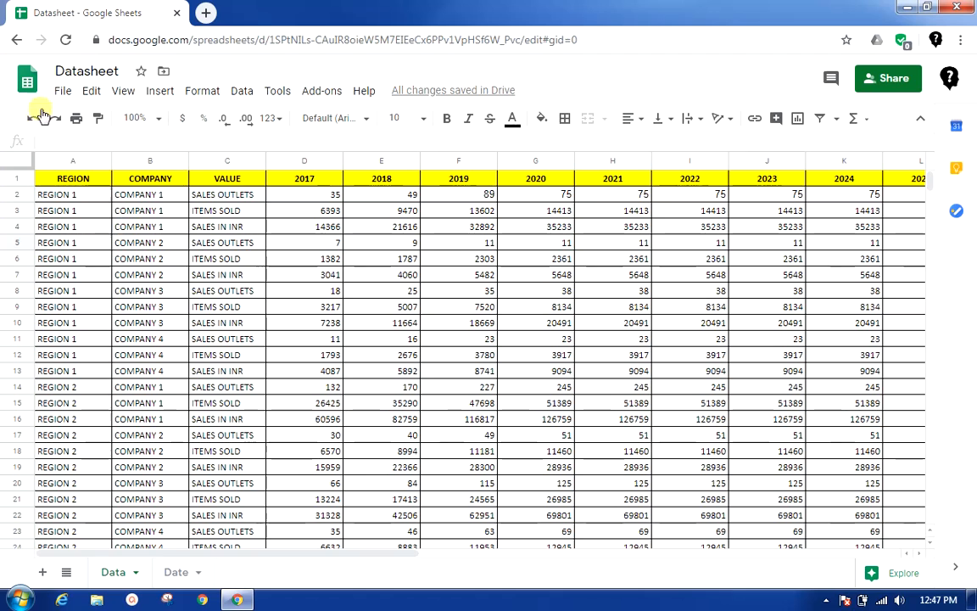
{"action": "left_click", "coordinate": [63, 91]}
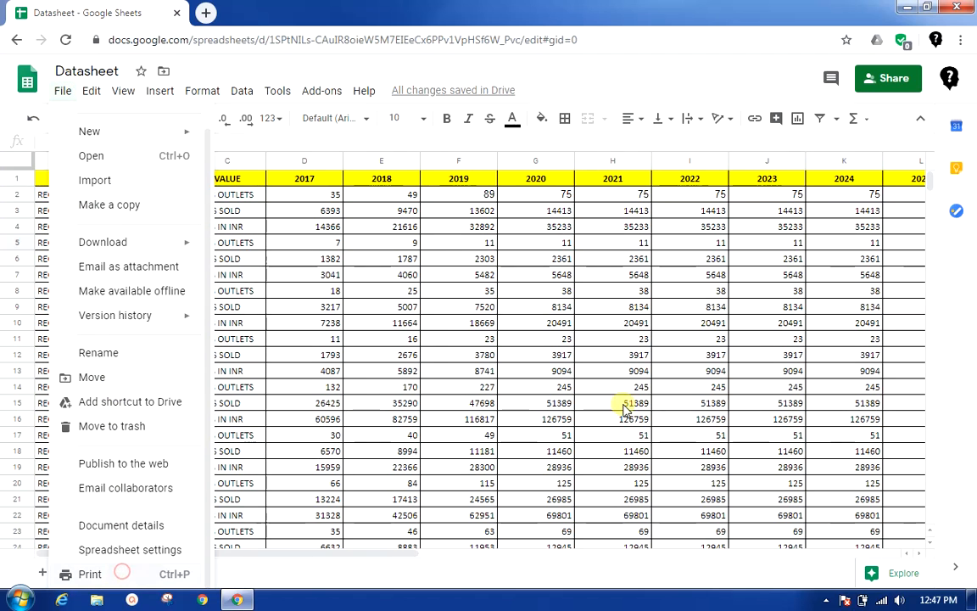
{"action": "key", "text": "ctrl+p"}
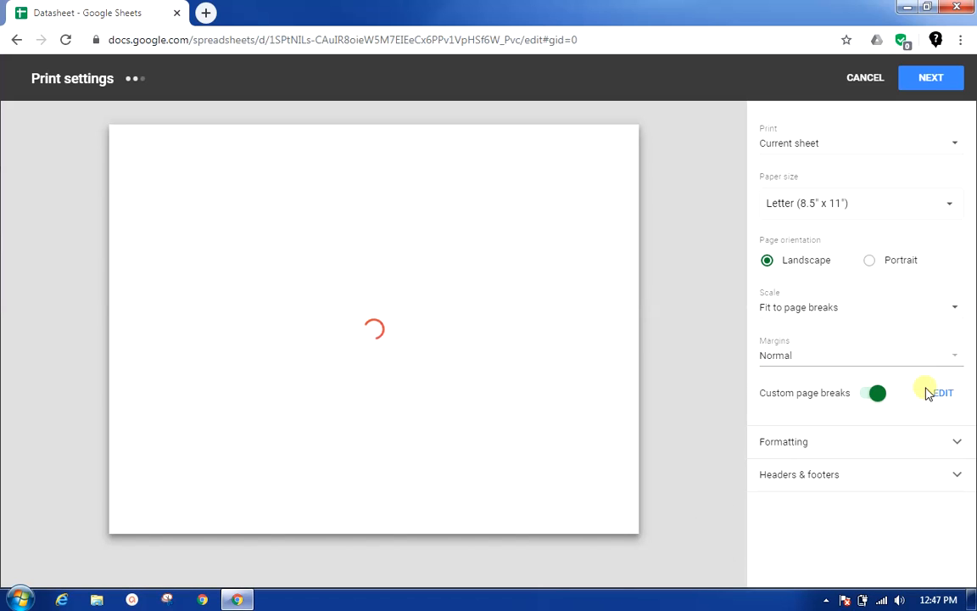
{"action": "left_click", "coordinate": [955, 441]}
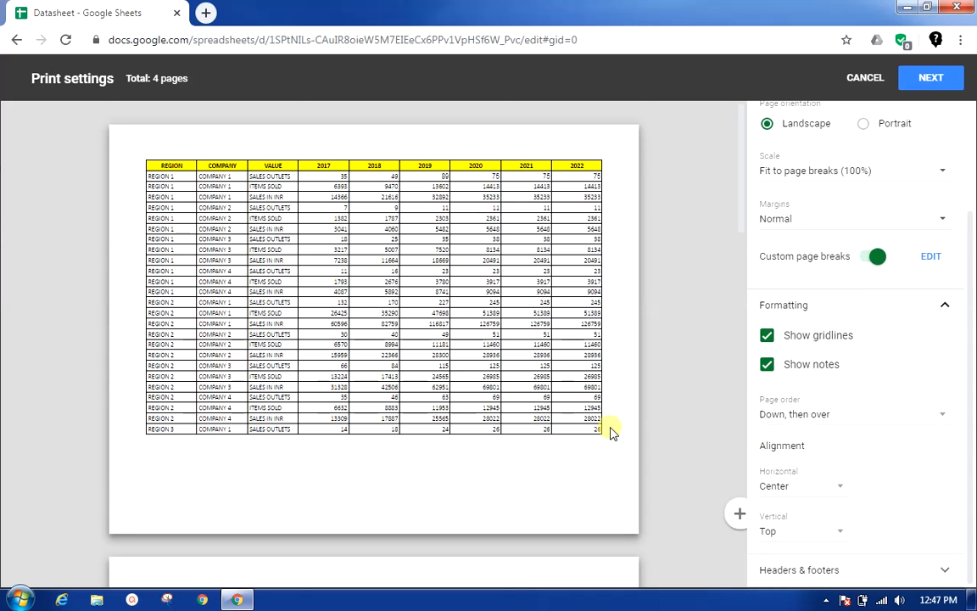
Step: Examine how the preview pages follow one another under the "Down, then over" page order
{"action": "scroll", "coordinate": [570, 428], "scroll_direction": "down", "scroll_amount": 3}
{"action": "scroll", "coordinate": [570, 429], "scroll_direction": "down", "scroll_amount": 3}
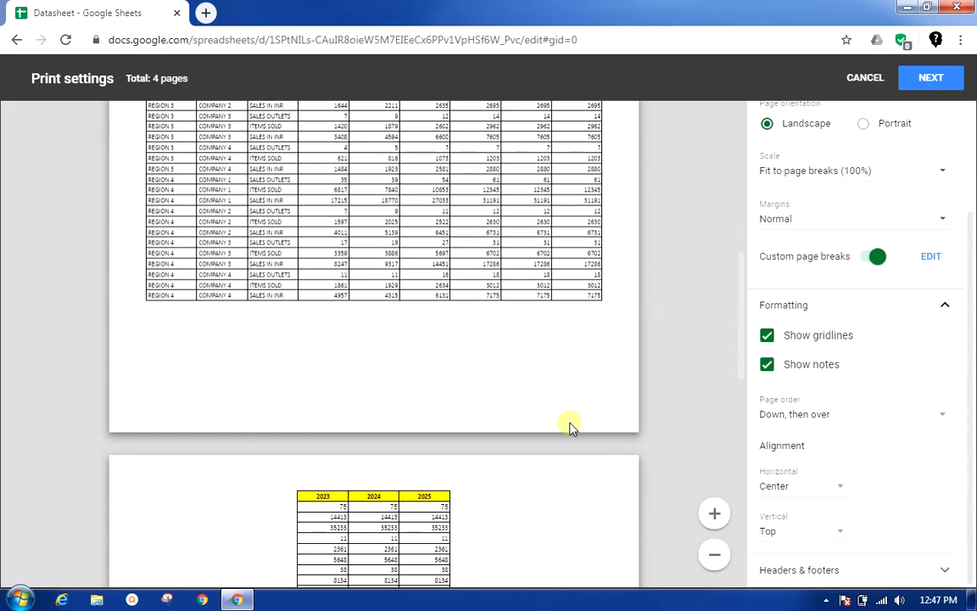
{"action": "scroll", "coordinate": [570, 428], "scroll_direction": "up", "scroll_amount": 6}
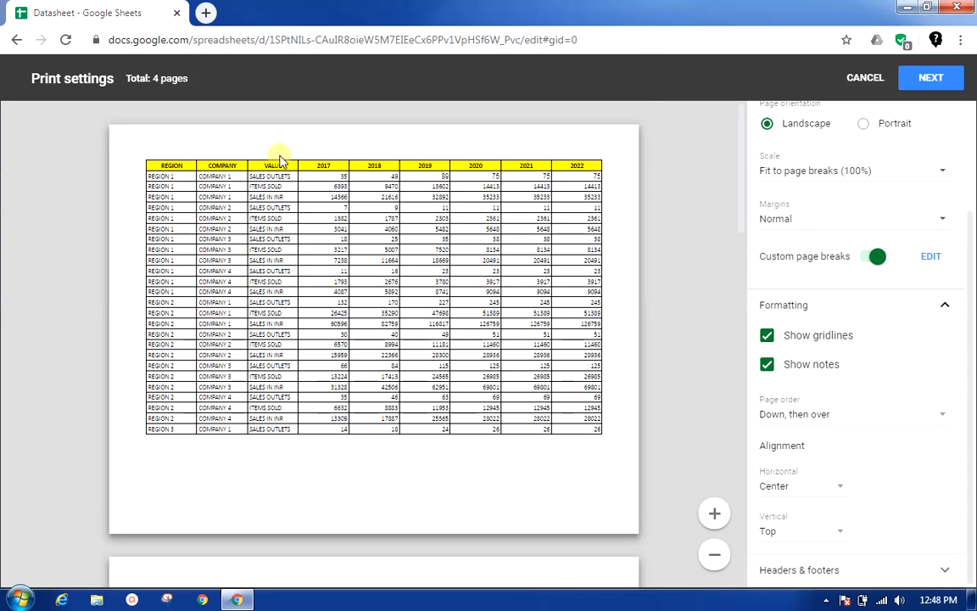
Step: Set the page order to "Over, then down" in the formatting options
{"action": "scroll", "coordinate": [573, 218], "scroll_direction": "down", "scroll_amount": 9}
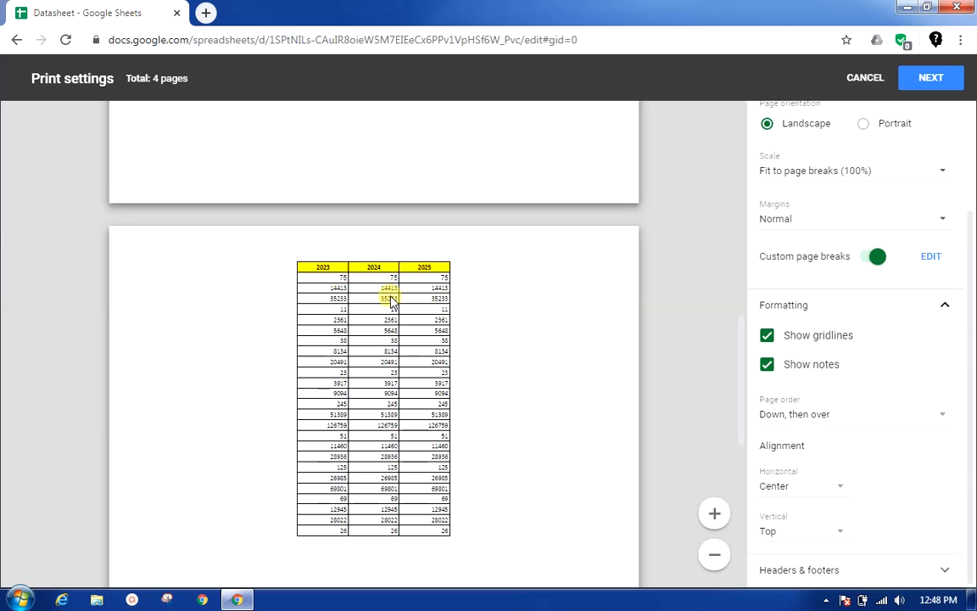
{"action": "scroll", "coordinate": [390, 296], "scroll_direction": "down", "scroll_amount": 4}
{"action": "scroll", "coordinate": [390, 297], "scroll_direction": "up", "scroll_amount": 3}
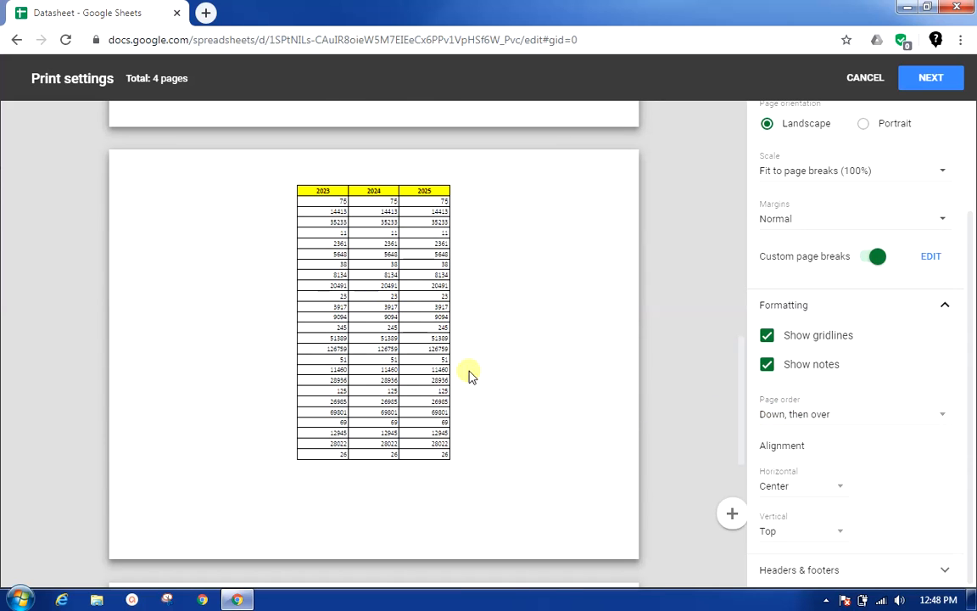
{"action": "scroll", "coordinate": [466, 375], "scroll_direction": "up", "scroll_amount": 6}
{"action": "scroll", "coordinate": [440, 290], "scroll_direction": "up", "scroll_amount": 1}
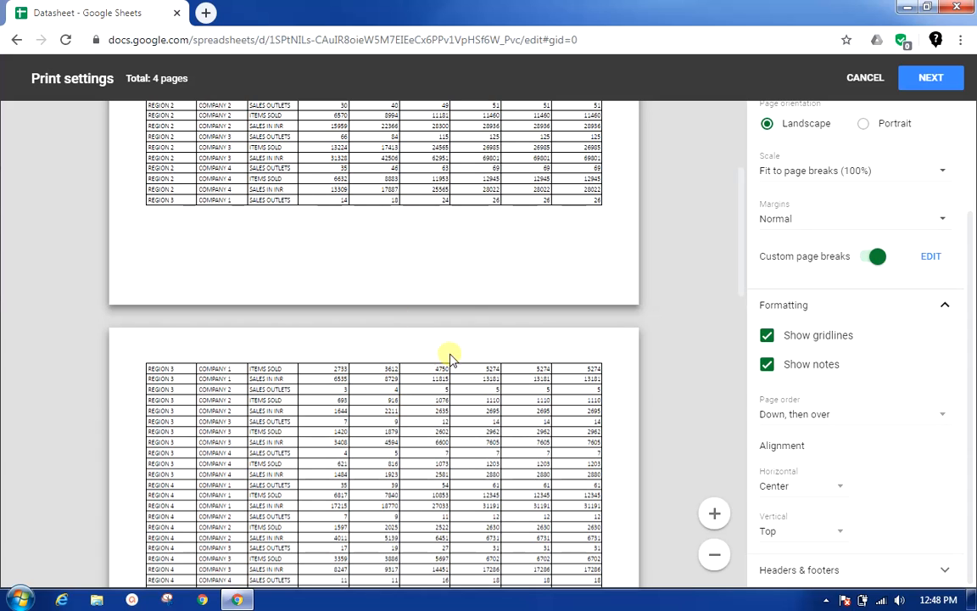
{"action": "scroll", "coordinate": [431, 252], "scroll_direction": "up", "scroll_amount": 3}
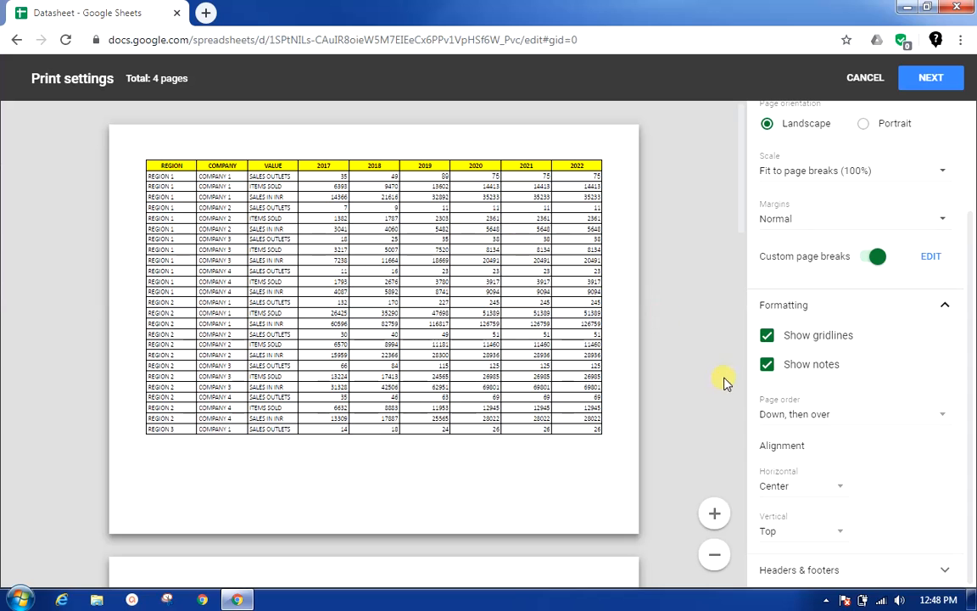
{"action": "left_click", "coordinate": [798, 416]}
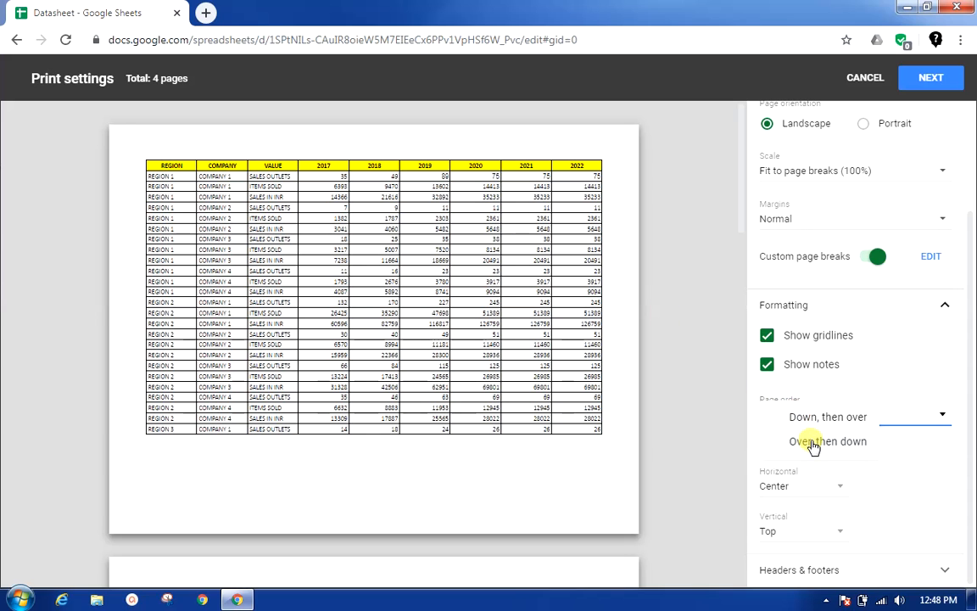
{"action": "left_click", "coordinate": [808, 450]}
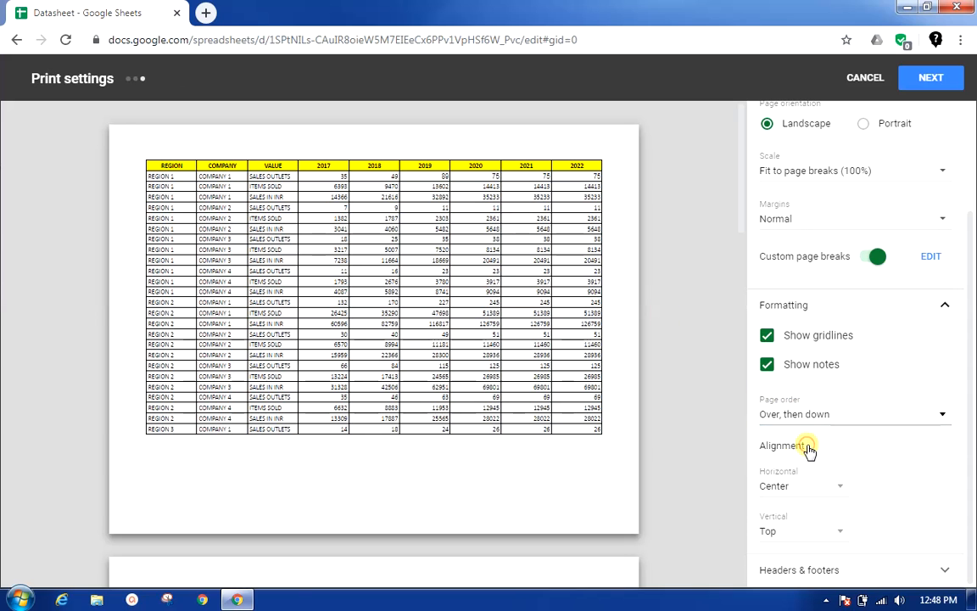
Step: Examine how the preview pages follow one another under the "Over, then down" page order
{"action": "scroll", "coordinate": [523, 369], "scroll_direction": "down", "scroll_amount": 4}
{"action": "scroll", "coordinate": [524, 371], "scroll_direction": "up", "scroll_amount": 2}
{"action": "scroll", "coordinate": [524, 372], "scroll_direction": "up", "scroll_amount": 2}
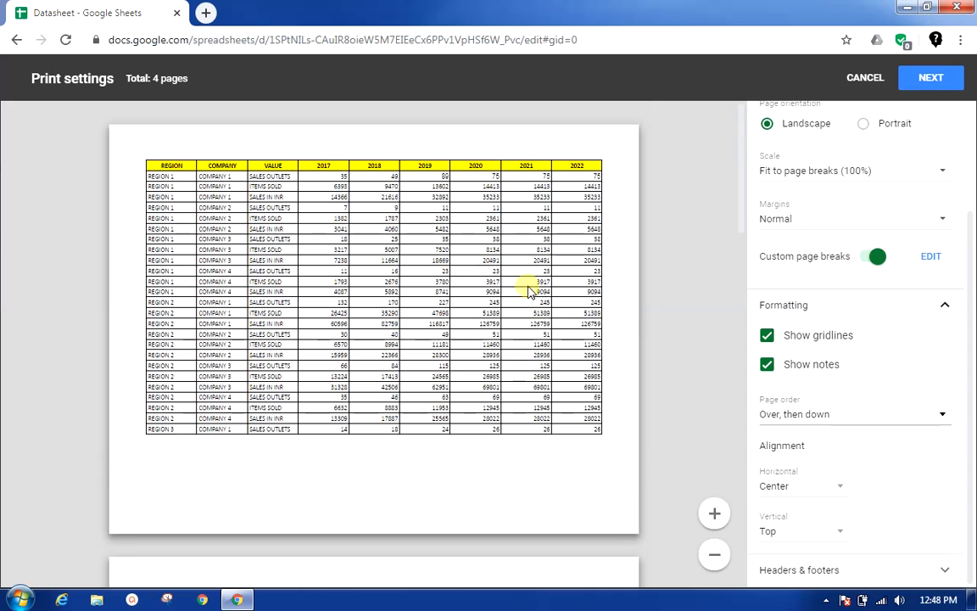
{"action": "scroll", "coordinate": [553, 169], "scroll_direction": "down", "scroll_amount": 5}
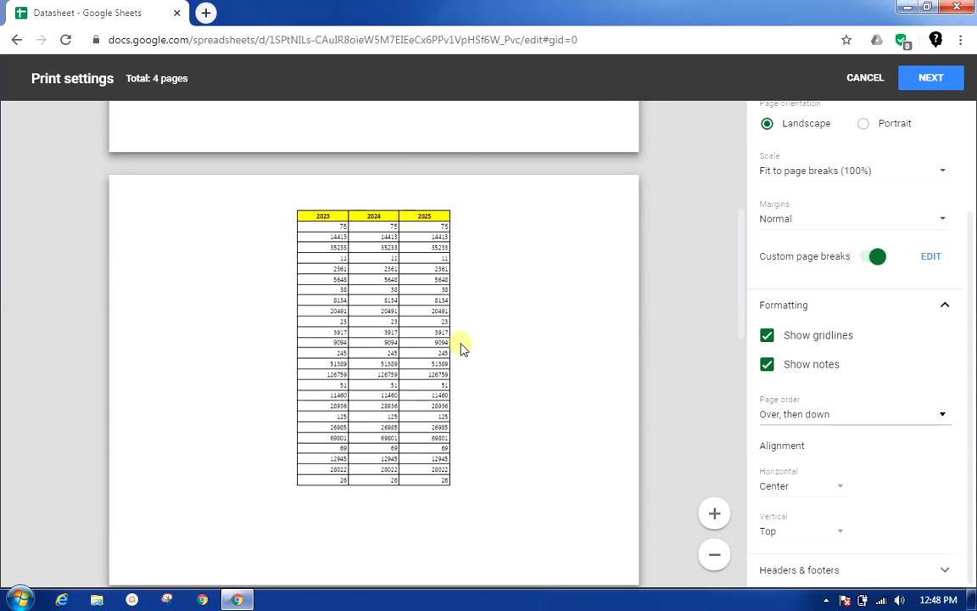
{"action": "scroll", "coordinate": [462, 345], "scroll_direction": "down", "scroll_amount": 5}
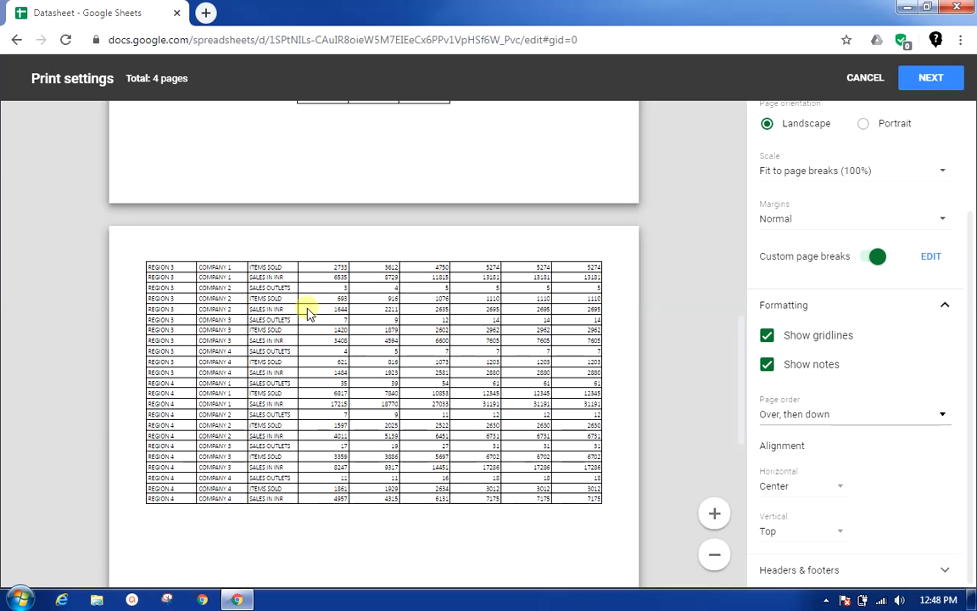
{"action": "scroll", "coordinate": [310, 307], "scroll_direction": "down", "scroll_amount": 5}
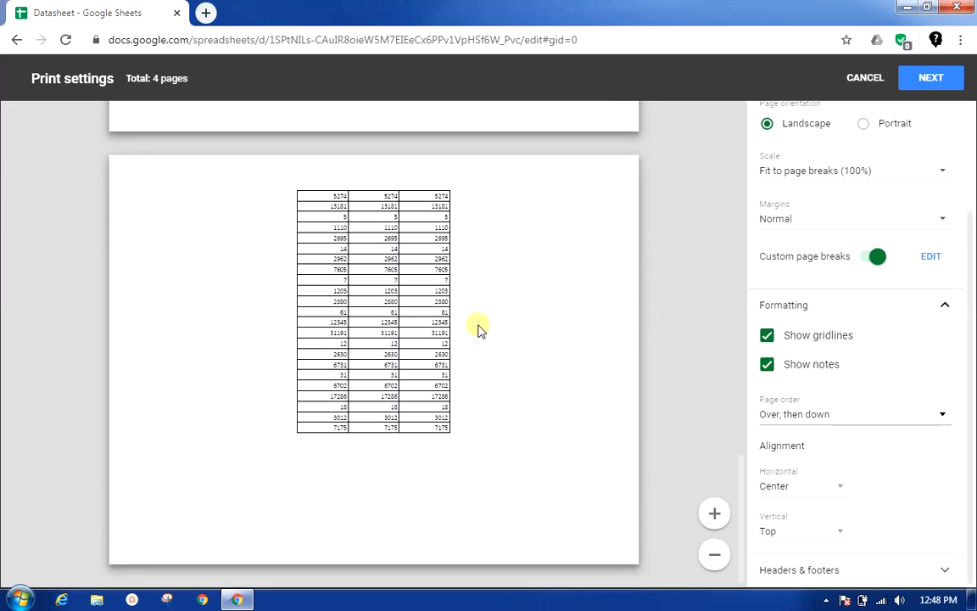
{"action": "scroll", "coordinate": [477, 327], "scroll_direction": "up", "scroll_amount": 2}
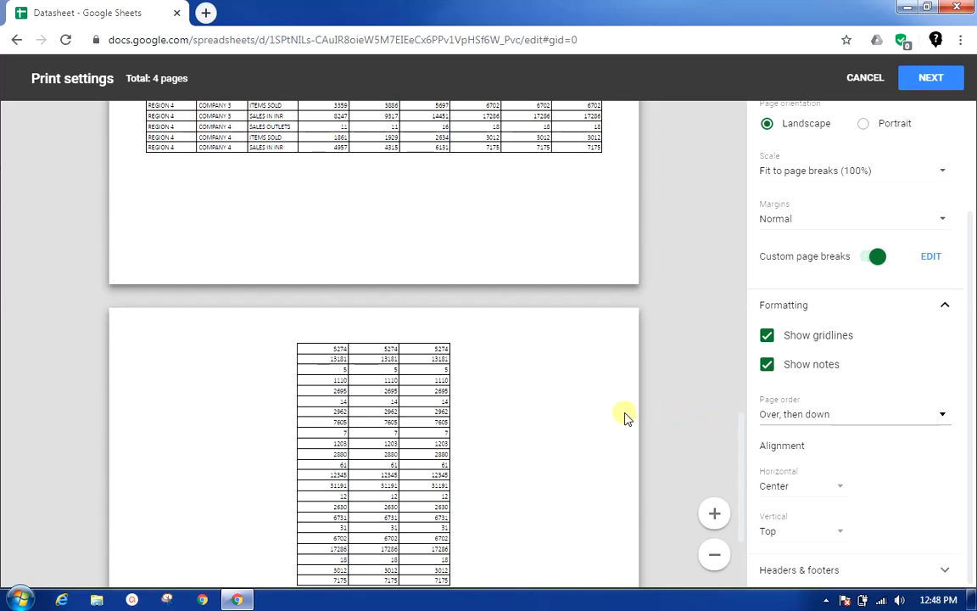
{"action": "scroll", "coordinate": [571, 370], "scroll_direction": "up", "scroll_amount": 10}
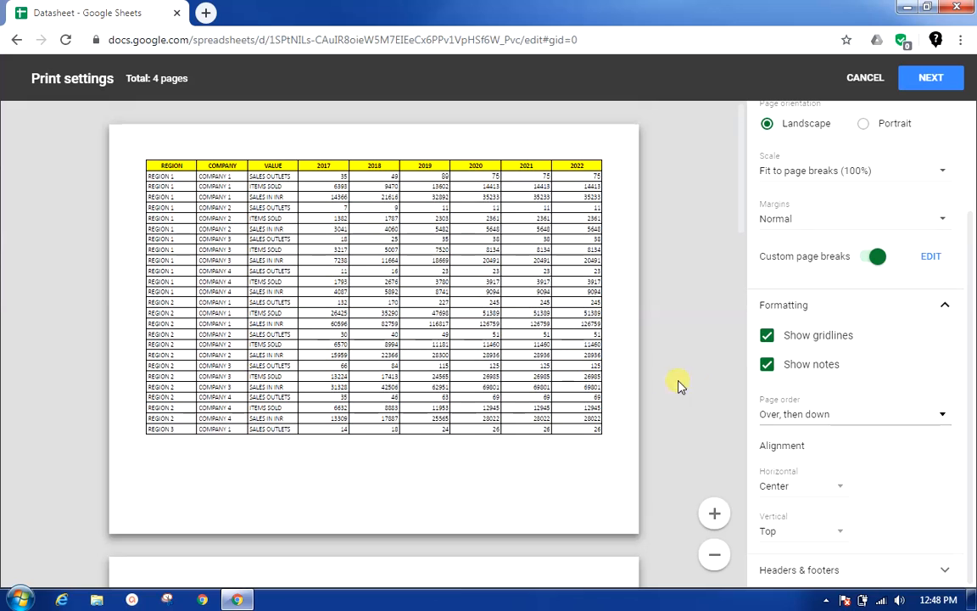
Step: Set the horizontal alignment of the printed pages to Left and check the page with the 2023 to 2025 columns
{"action": "left_click", "coordinate": [806, 489]}
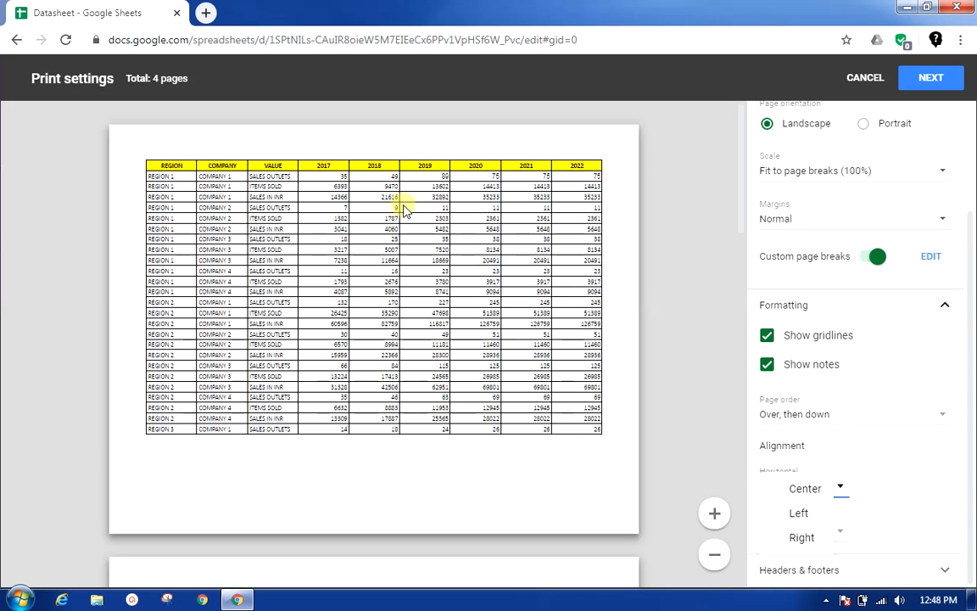
{"action": "scroll", "coordinate": [666, 388], "scroll_direction": "down", "scroll_amount": 2}
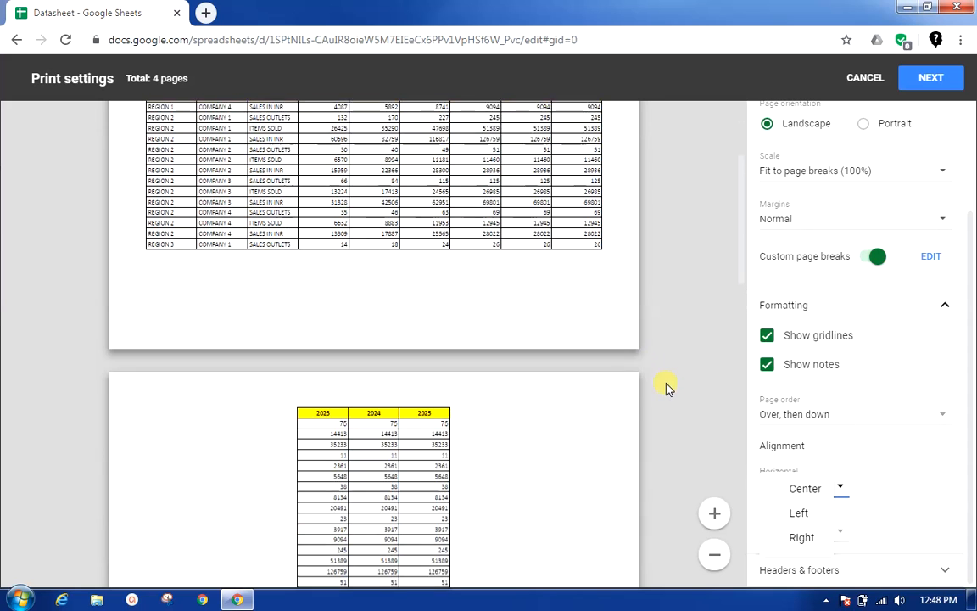
{"action": "left_click", "coordinate": [802, 514]}
{"action": "scroll", "coordinate": [383, 447], "scroll_direction": "down", "scroll_amount": 2}
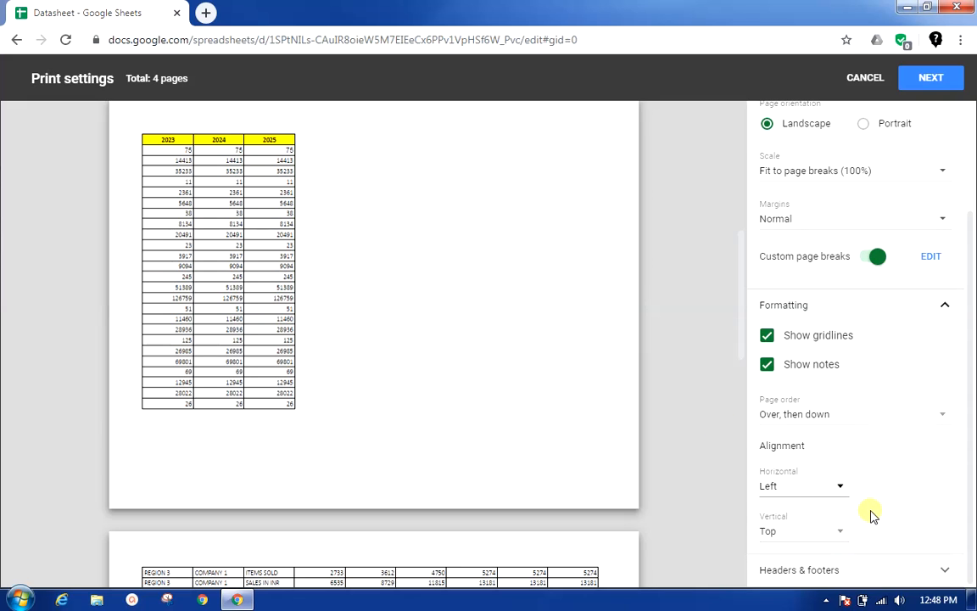
Step: Show the header and footer options and include page numbers, workbook title, sheet name, current date and current time
{"action": "left_click", "coordinate": [967, 462]}
{"action": "left_click", "coordinate": [819, 574]}
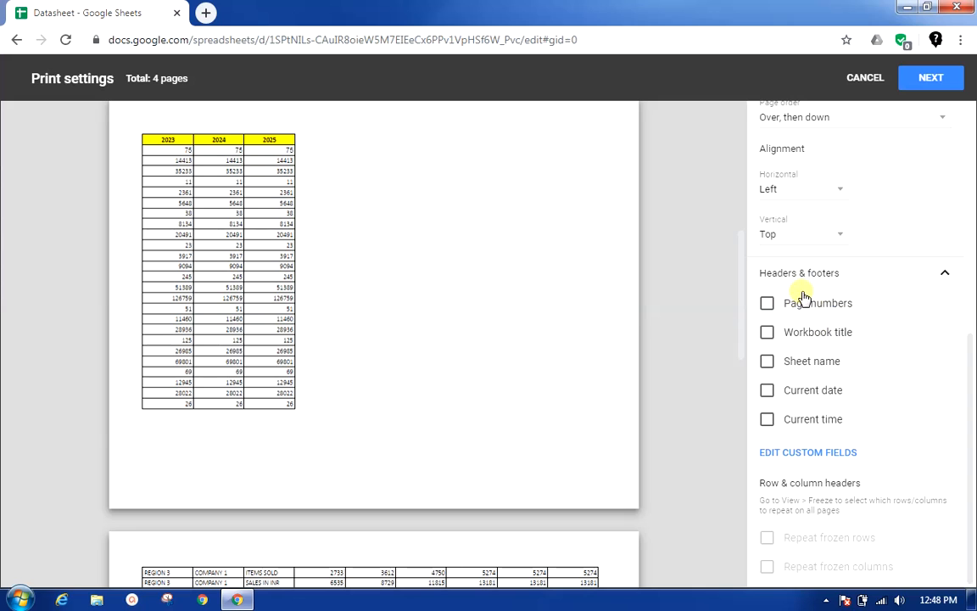
{"action": "scroll", "coordinate": [591, 322], "scroll_direction": "up", "scroll_amount": 5}
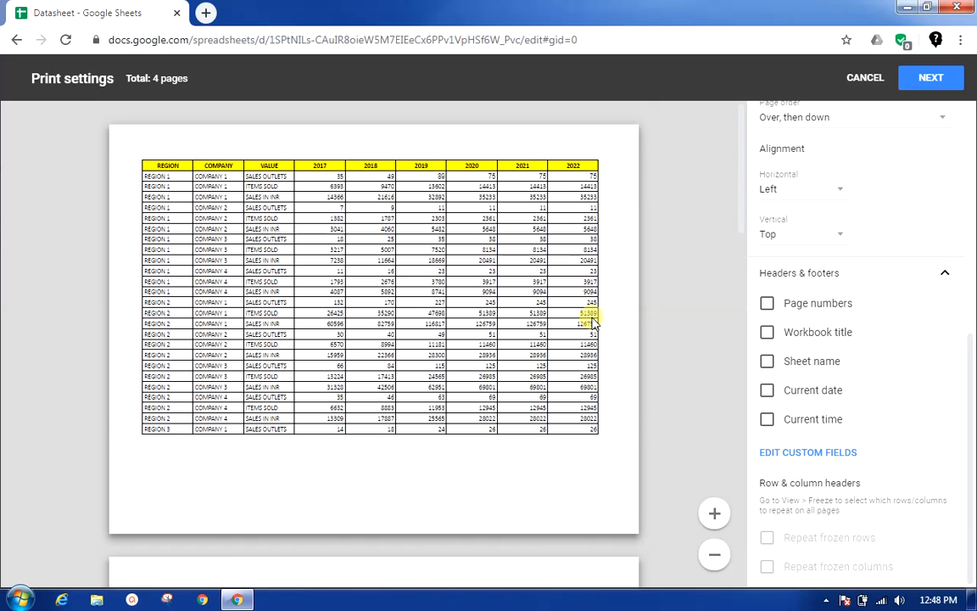
{"action": "left_click", "coordinate": [810, 312]}
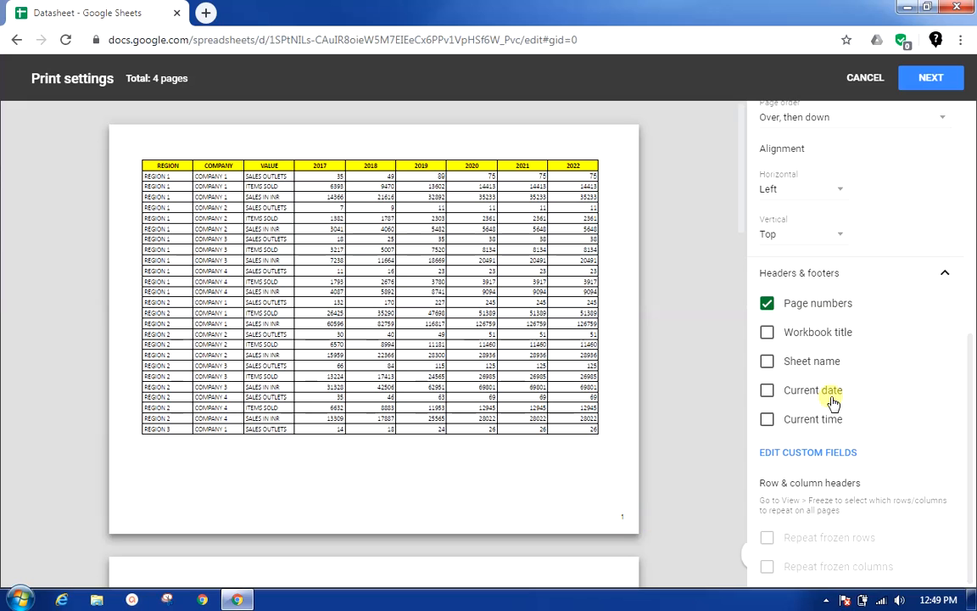
{"action": "left_click", "coordinate": [773, 336]}
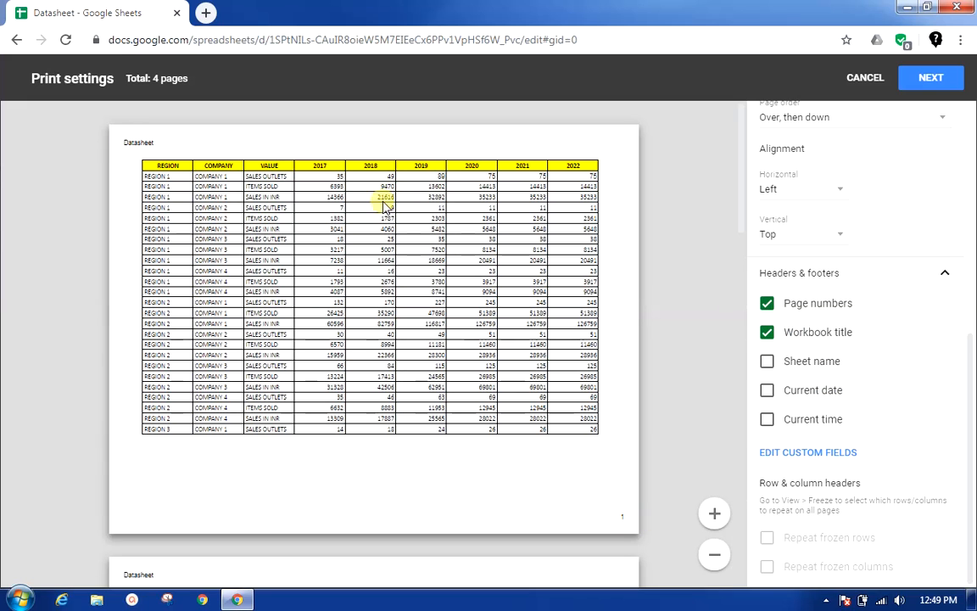
{"action": "left_click", "coordinate": [768, 363]}
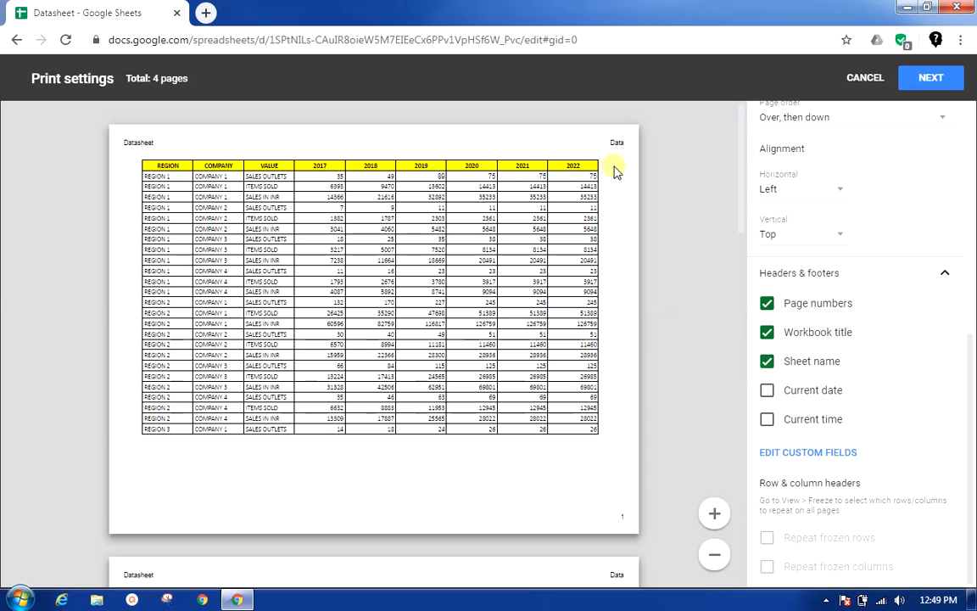
{"action": "left_click", "coordinate": [768, 392]}
{"action": "left_click", "coordinate": [766, 419]}
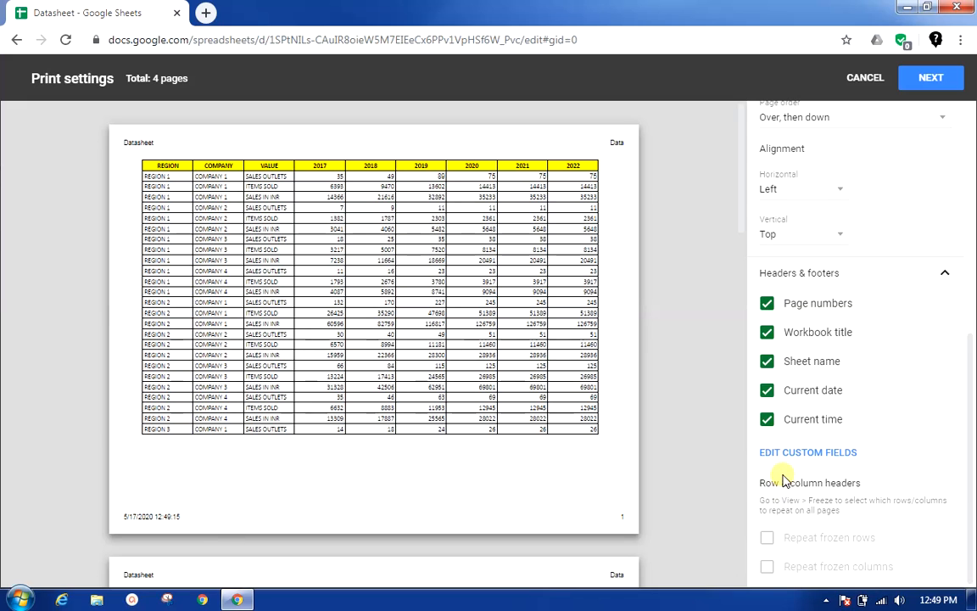
Step: Edit the custom fields and add the workbook title, sheet name and Page number B to the left footer after the date and time
{"action": "left_click", "coordinate": [825, 458]}
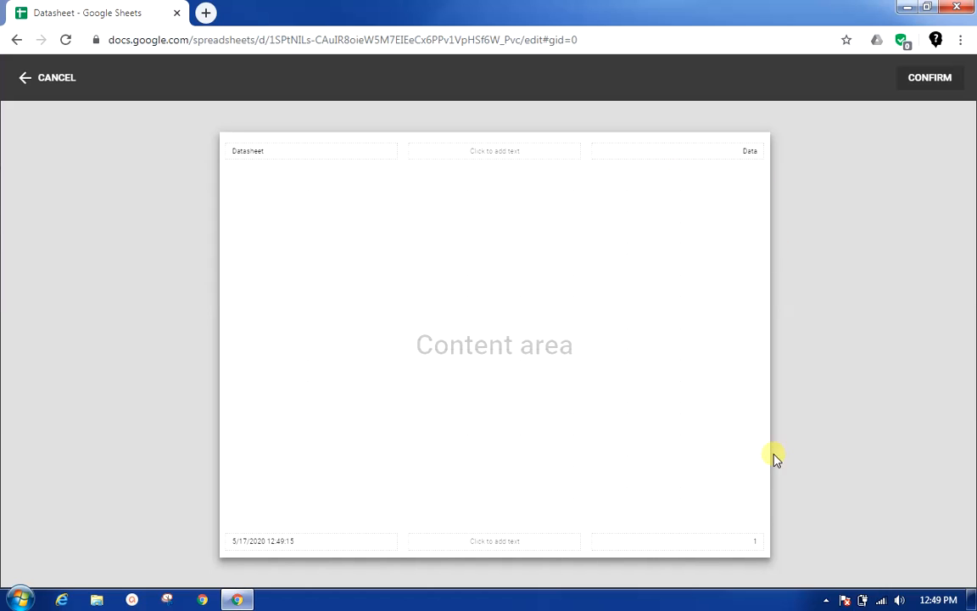
{"action": "left_click", "coordinate": [320, 544]}
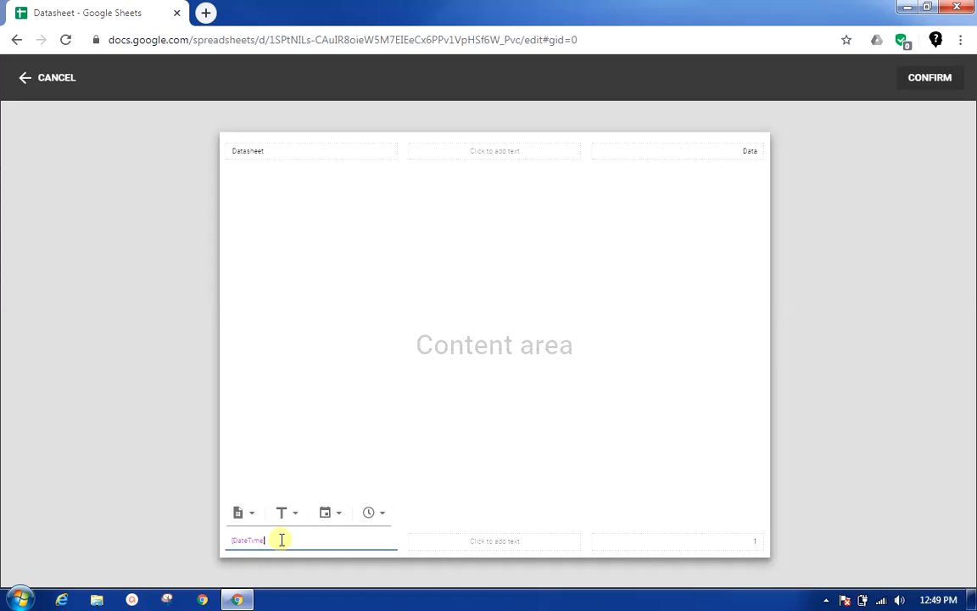
{"action": "left_click", "coordinate": [255, 514]}
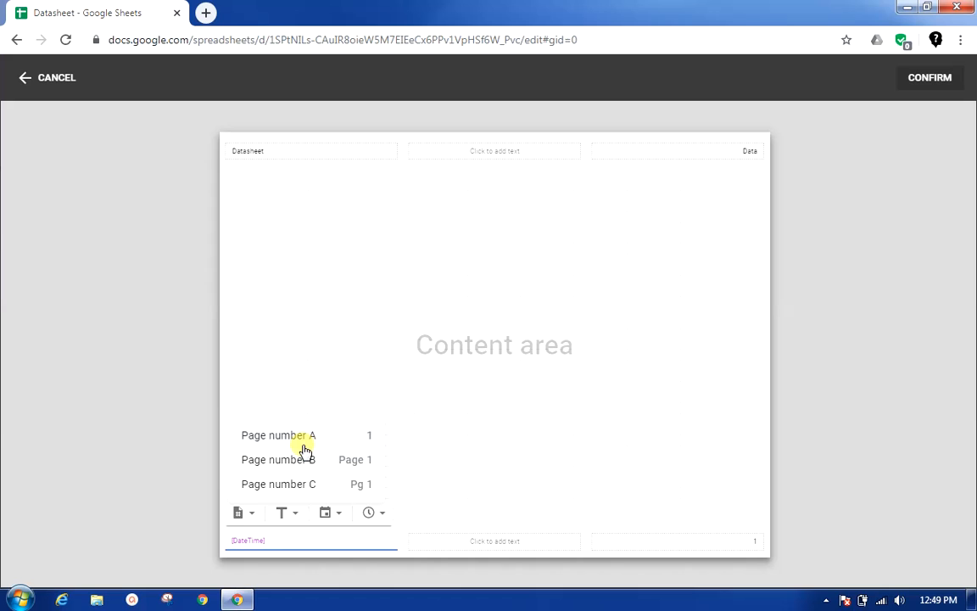
{"action": "left_click", "coordinate": [305, 515]}
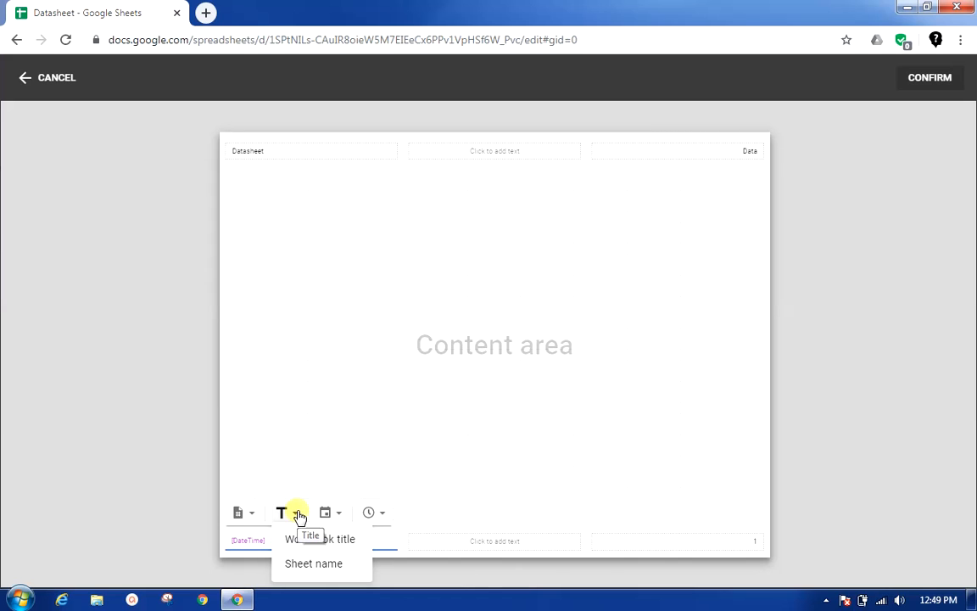
{"action": "left_click", "coordinate": [292, 543]}
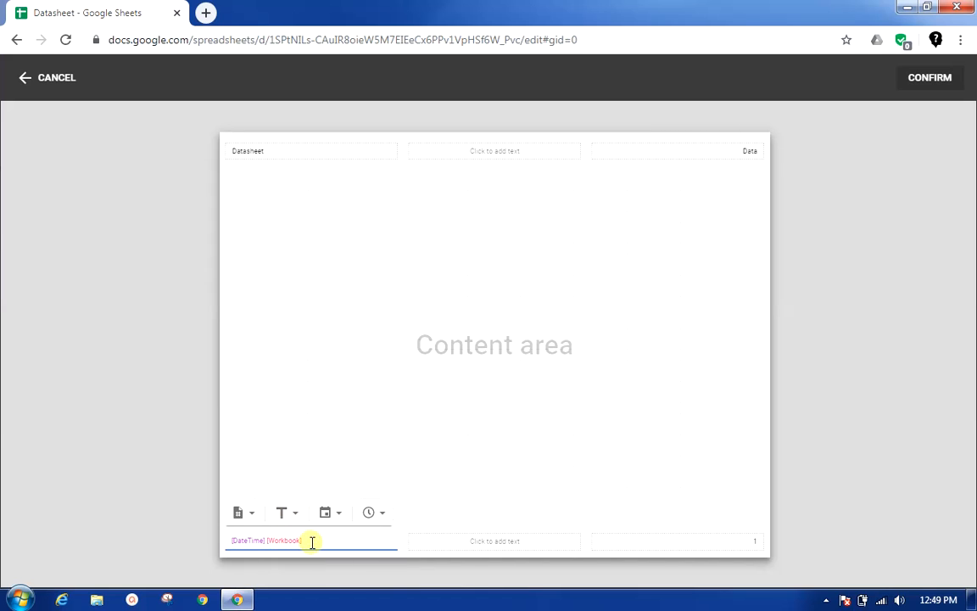
{"action": "left_click", "coordinate": [293, 516]}
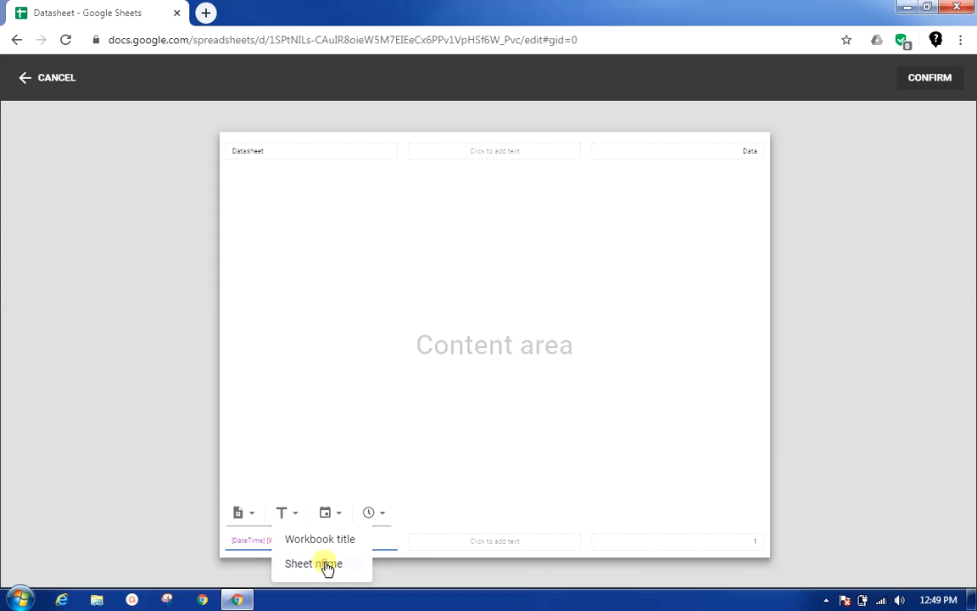
{"action": "left_click", "coordinate": [326, 564]}
{"action": "left_click", "coordinate": [254, 520]}
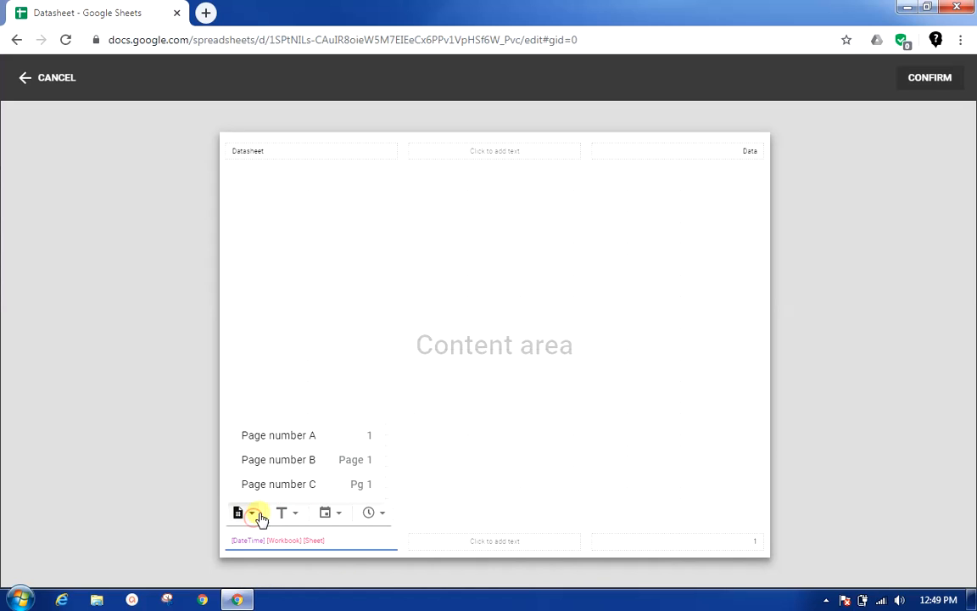
{"action": "left_click", "coordinate": [250, 519]}
{"action": "left_click", "coordinate": [283, 471]}
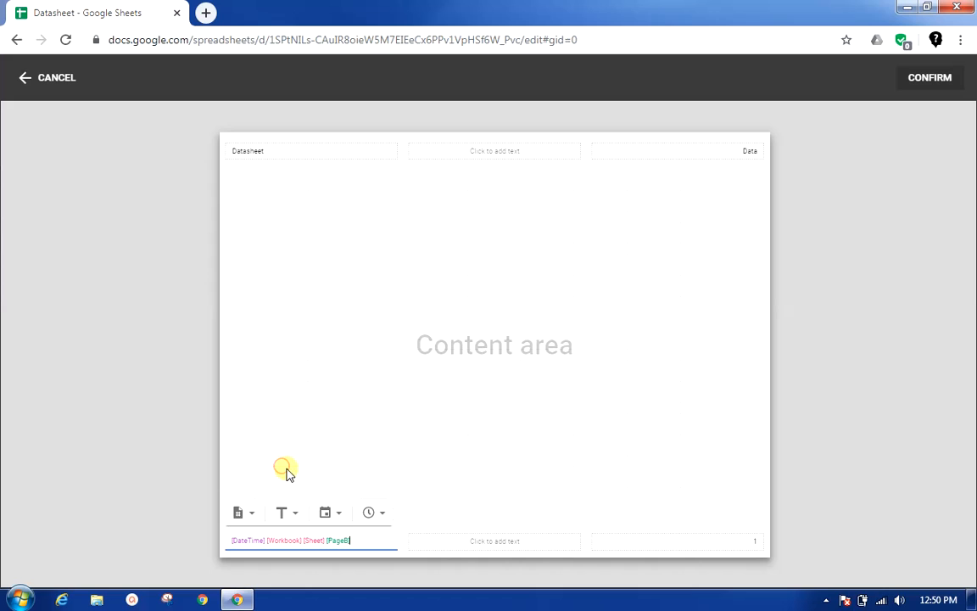
Step: Look through the date and time formats offered for the left footer, and confirm the custom header and footer fields
{"action": "left_click", "coordinate": [341, 513]}
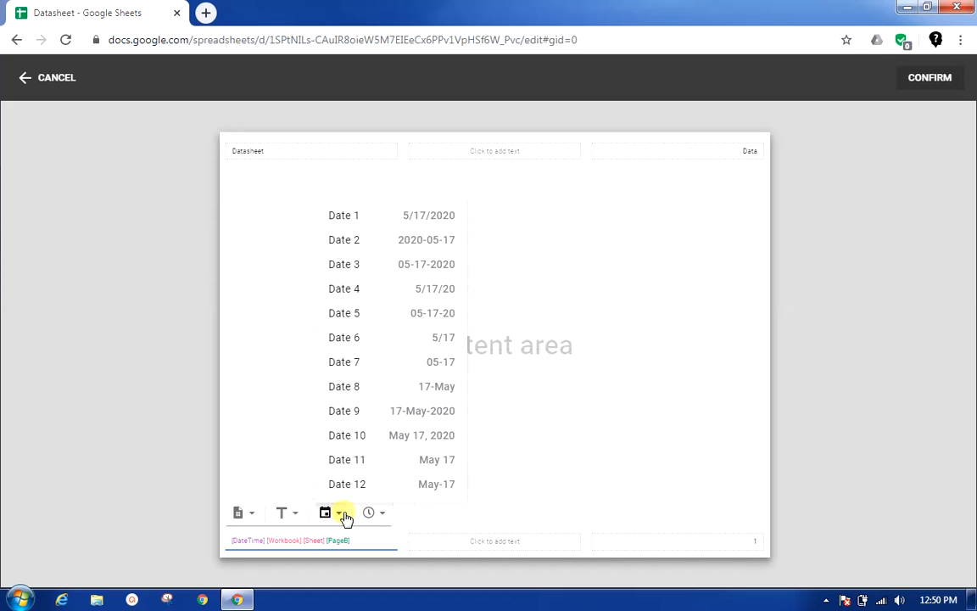
{"action": "left_click", "coordinate": [379, 515]}
{"action": "left_click", "coordinate": [378, 514]}
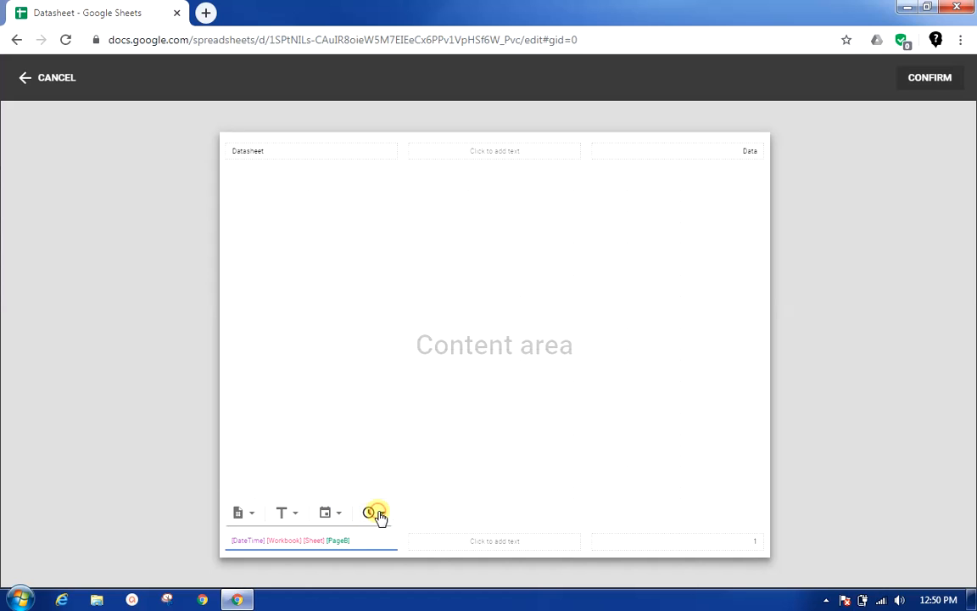
{"action": "left_click", "coordinate": [378, 515]}
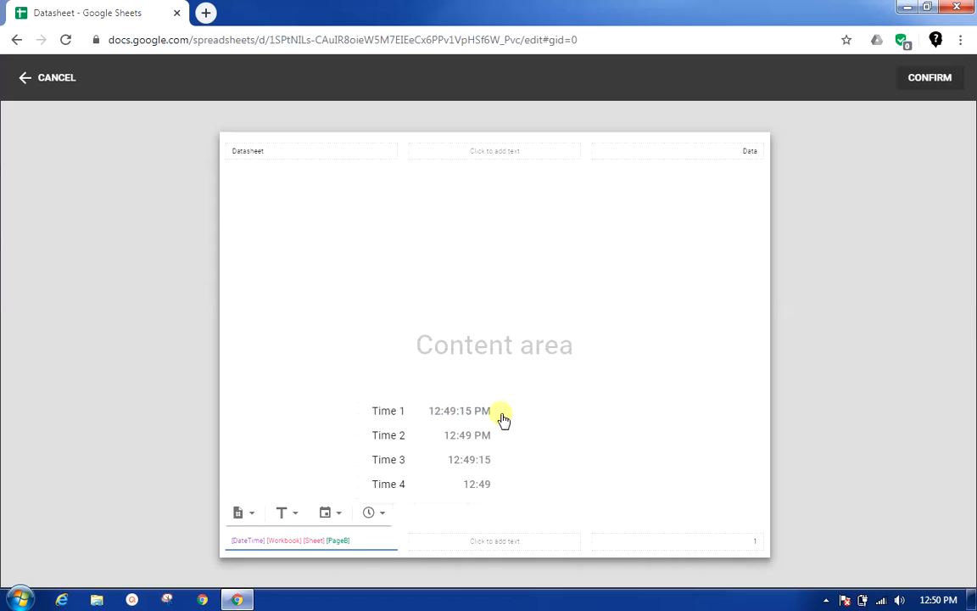
{"action": "left_click", "coordinate": [585, 500]}
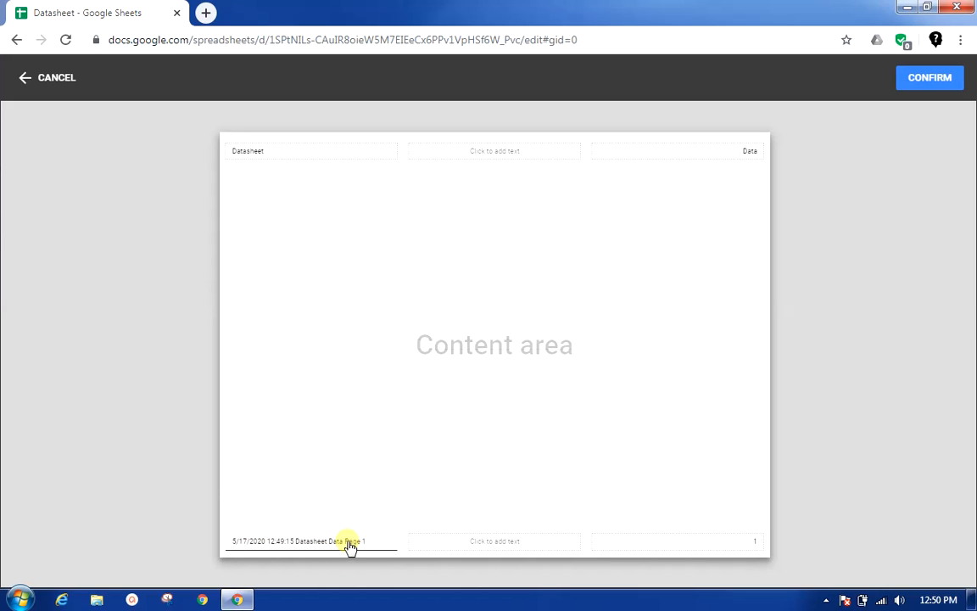
{"action": "left_click", "coordinate": [321, 148]}
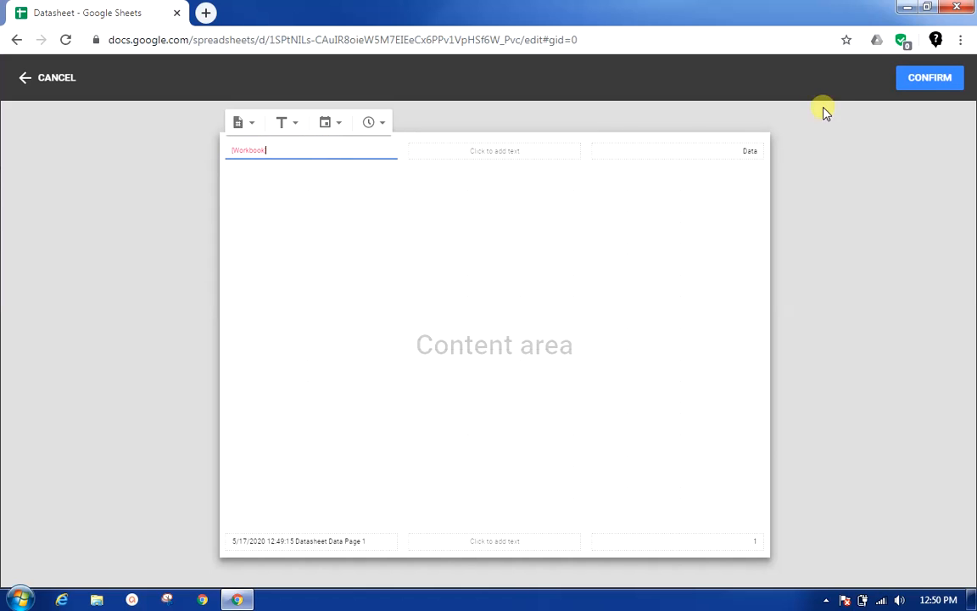
{"action": "left_click", "coordinate": [928, 77]}
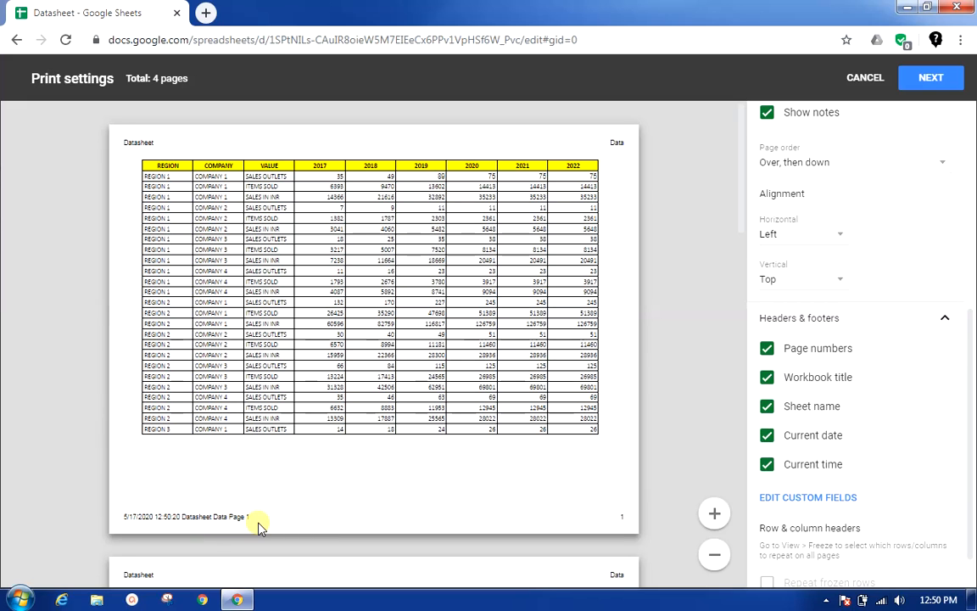
Step: Leave the print settings and freeze the first row of the Data sheet
{"action": "scroll", "coordinate": [924, 525], "scroll_direction": "down", "scroll_amount": 1}
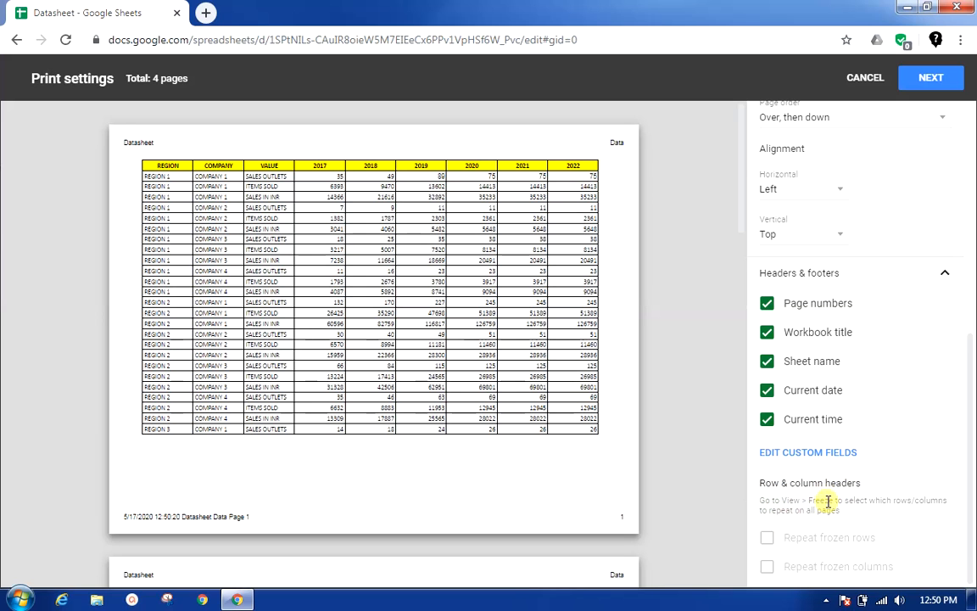
{"action": "left_click", "coordinate": [865, 78]}
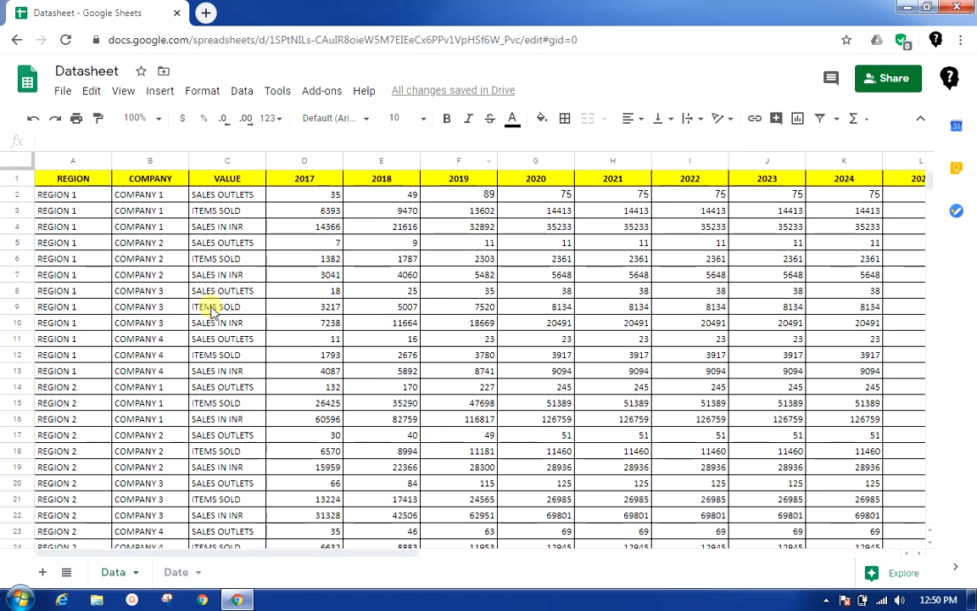
{"action": "left_click", "coordinate": [254, 194]}
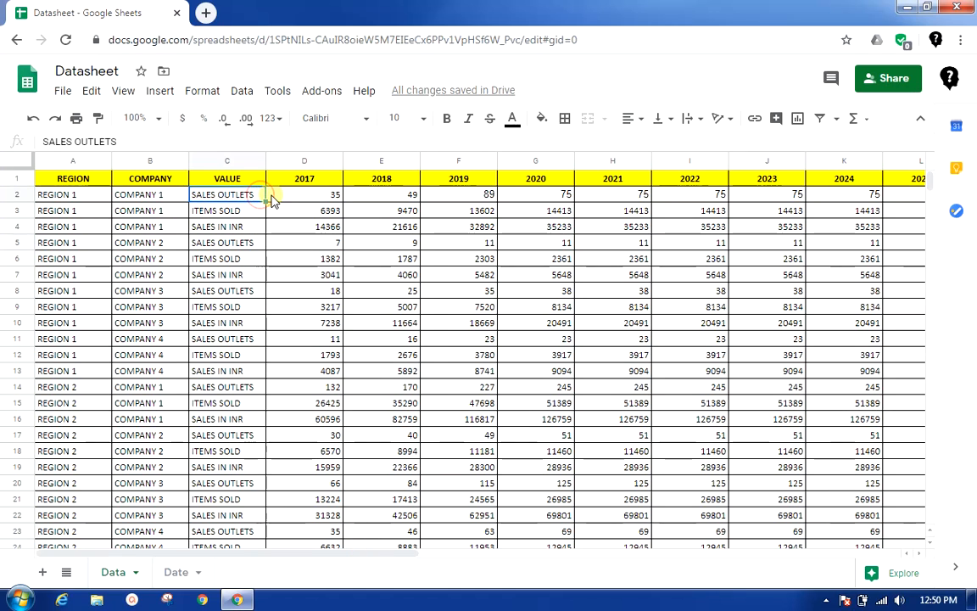
{"action": "left_click", "coordinate": [124, 91]}
{"action": "mouse_move", "coordinate": [131, 117]}
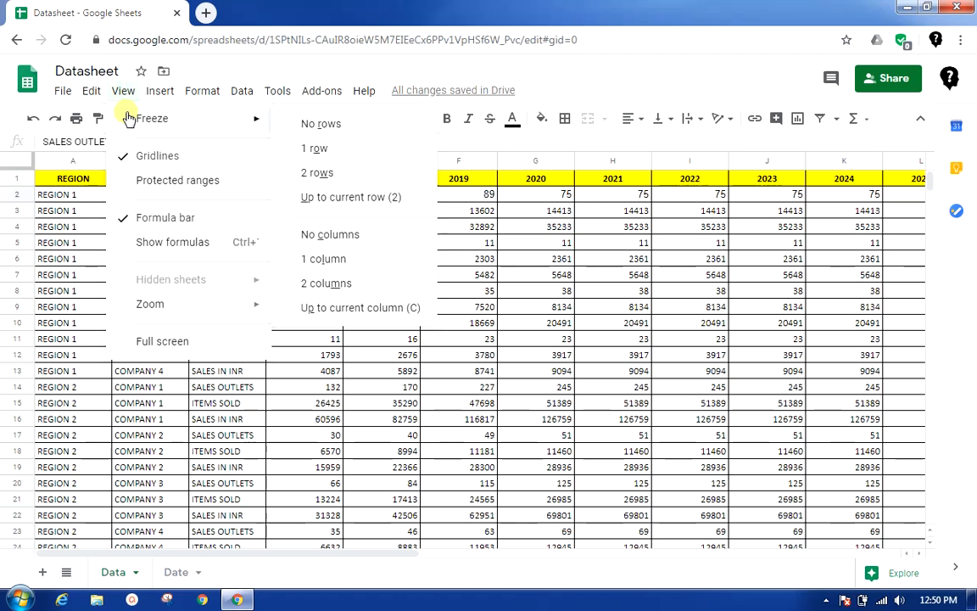
{"action": "left_click", "coordinate": [341, 156]}
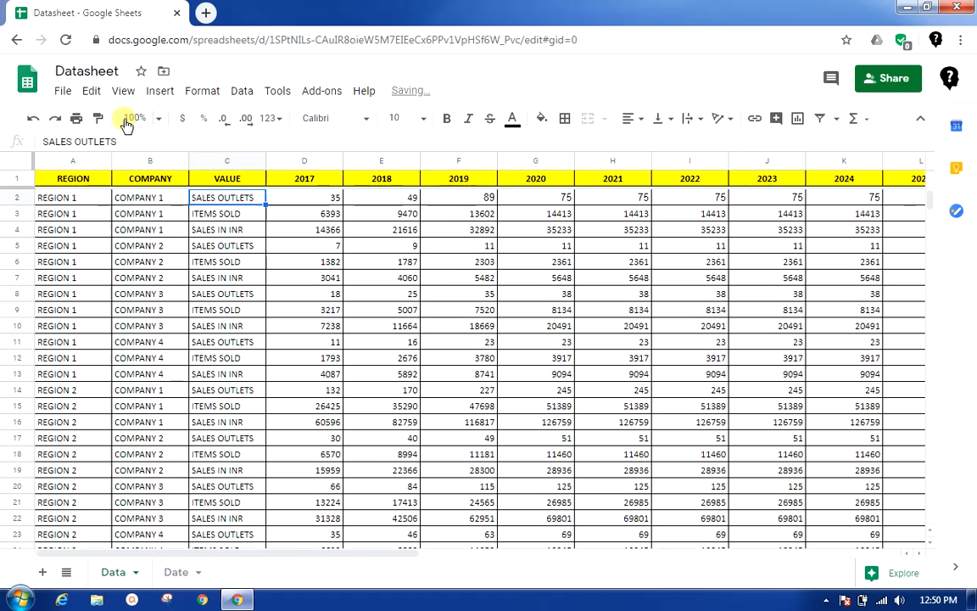
Step: Freeze the Data sheet's columns up to column C, using the selected VALUE cell as the current column
{"action": "left_click", "coordinate": [124, 91]}
{"action": "mouse_move", "coordinate": [153, 118]}
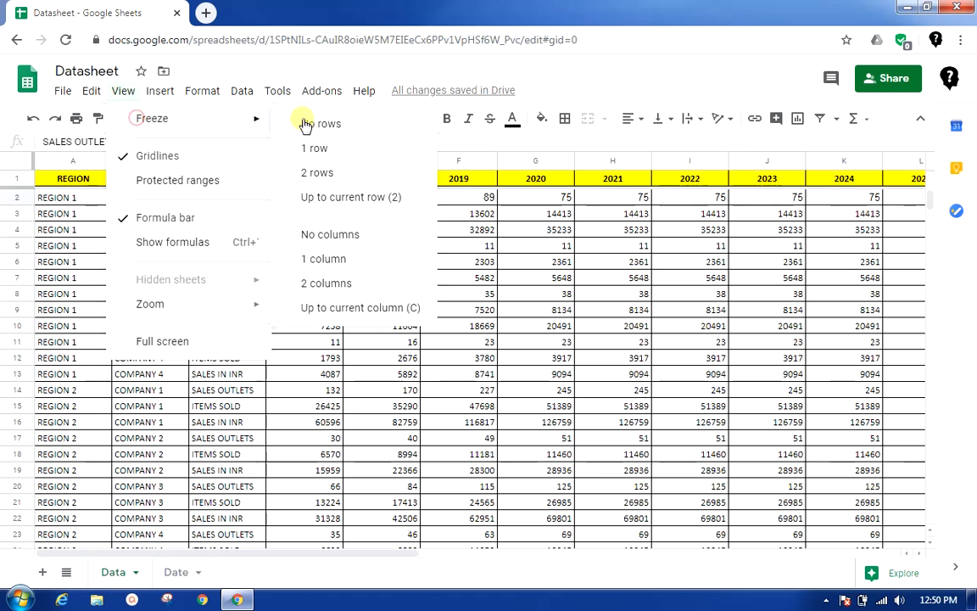
{"action": "left_click", "coordinate": [352, 309]}
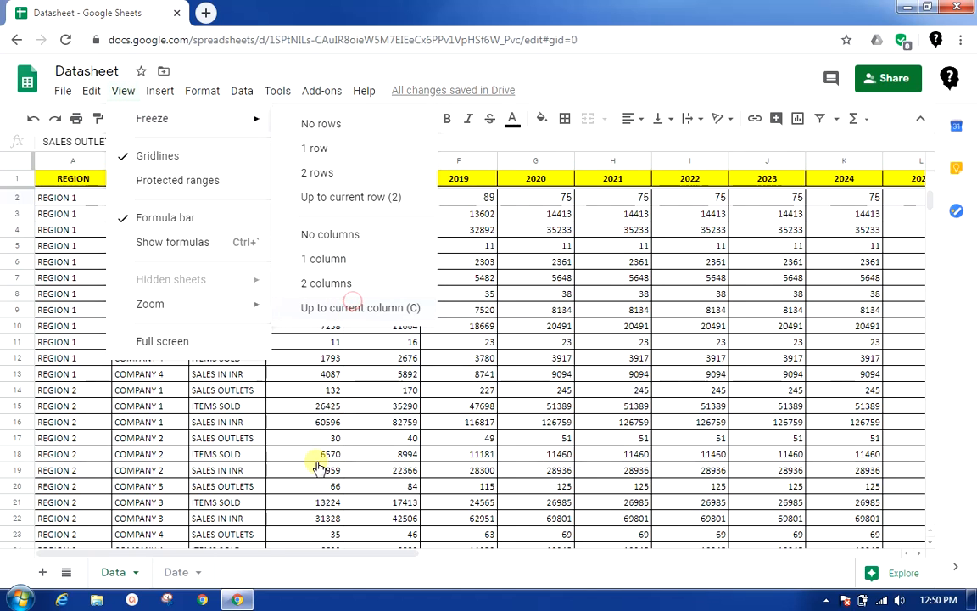
{"action": "scroll", "coordinate": [312, 424], "scroll_direction": "down", "scroll_amount": 5}
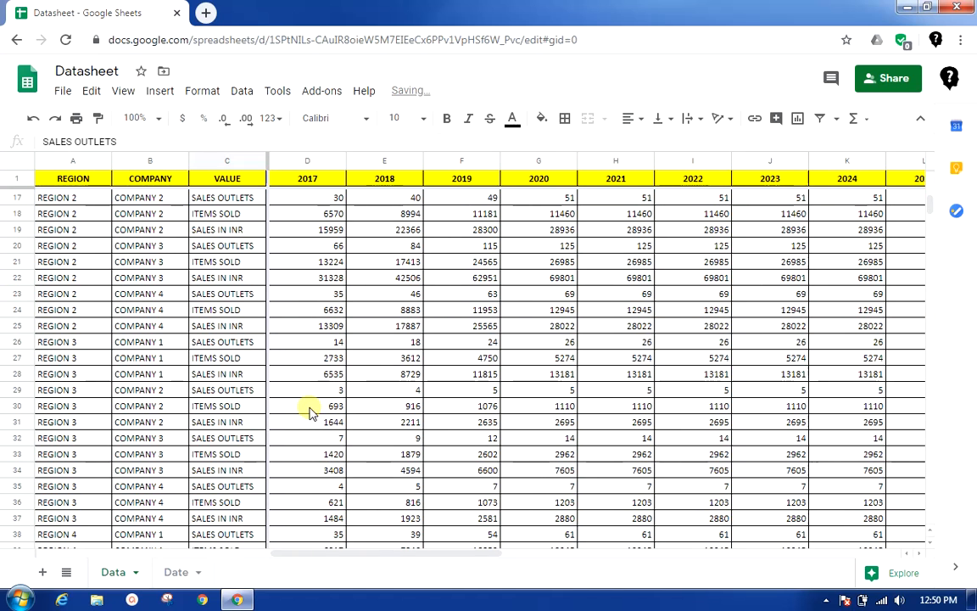
{"action": "scroll", "coordinate": [309, 413], "scroll_direction": "up", "scroll_amount": 5}
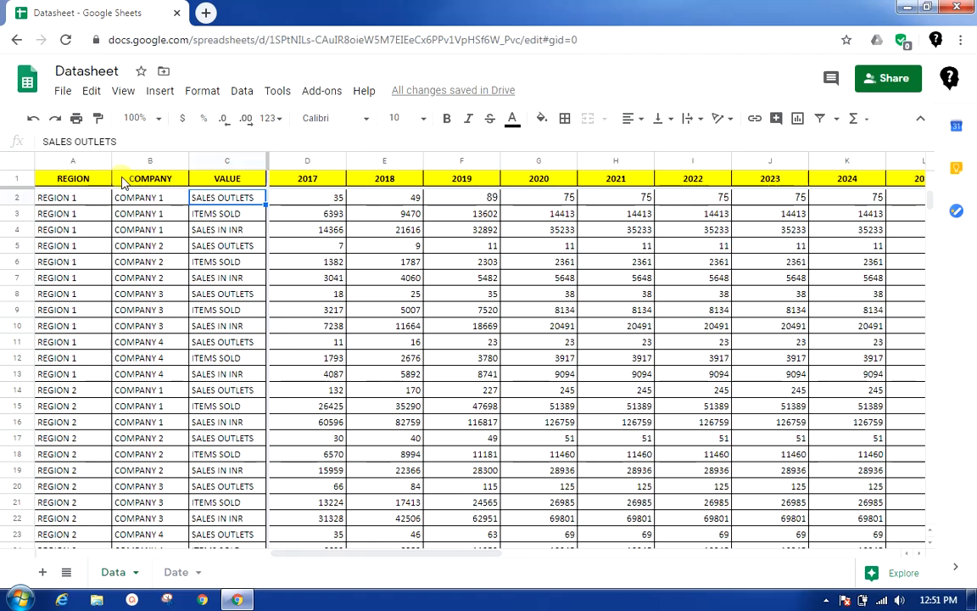
Step: Reopen the print settings and show the header and footer options, including those for repeating frozen rows and columns
{"action": "left_click", "coordinate": [64, 92]}
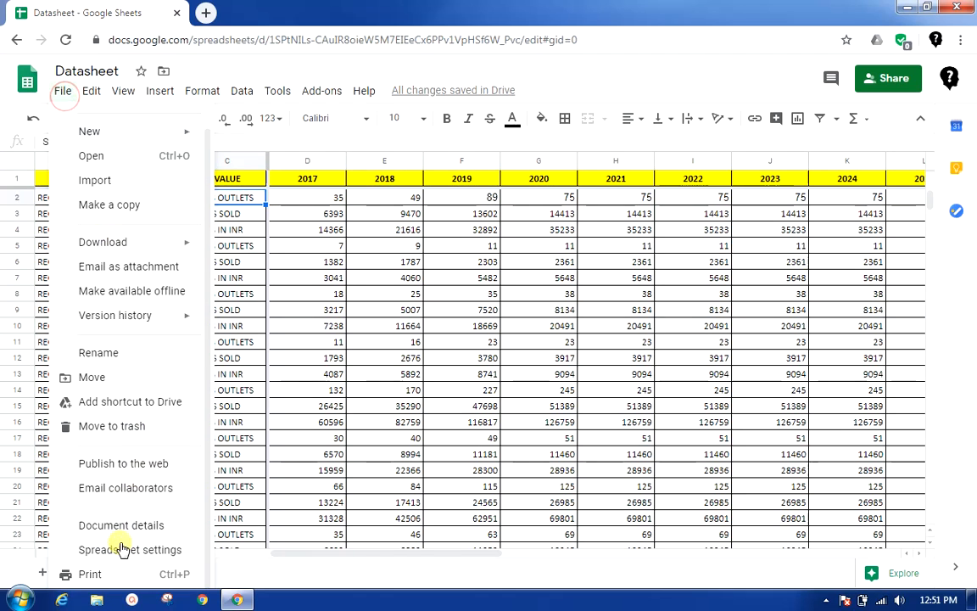
{"action": "left_click", "coordinate": [90, 574]}
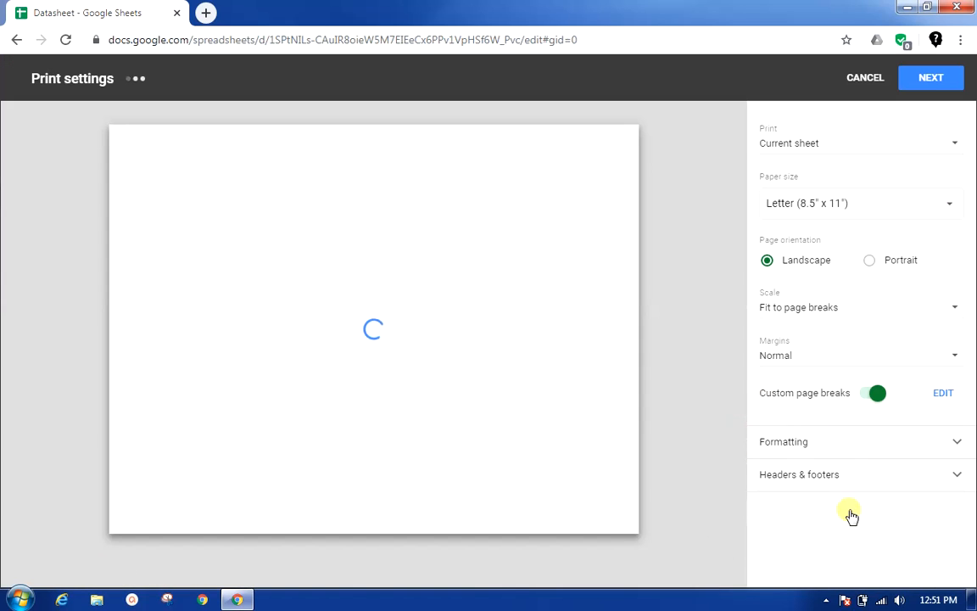
{"action": "left_click", "coordinate": [894, 479]}
{"action": "scroll", "coordinate": [894, 480], "scroll_direction": "down", "scroll_amount": 3}
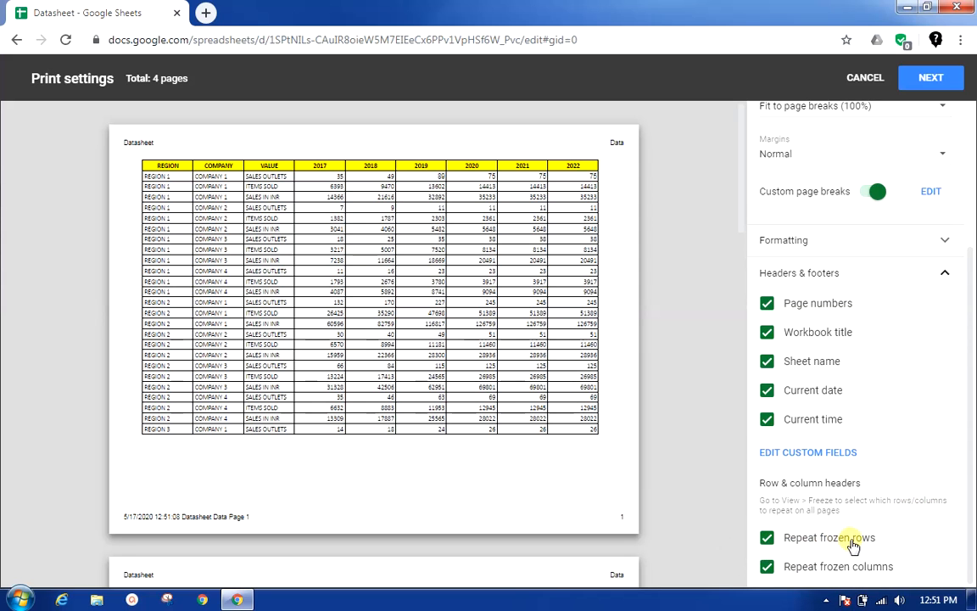
Step: Check the repeated header row and the REGION, COMPANY and VALUE columns on every page of the print preview
{"action": "scroll", "coordinate": [477, 484], "scroll_direction": "down", "scroll_amount": 5}
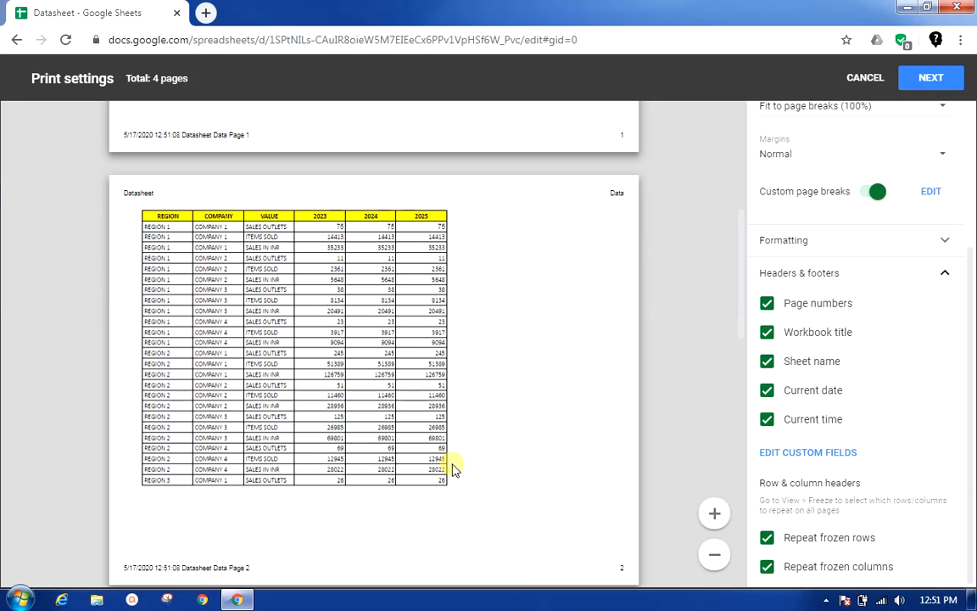
{"action": "scroll", "coordinate": [452, 468], "scroll_direction": "up", "scroll_amount": 1}
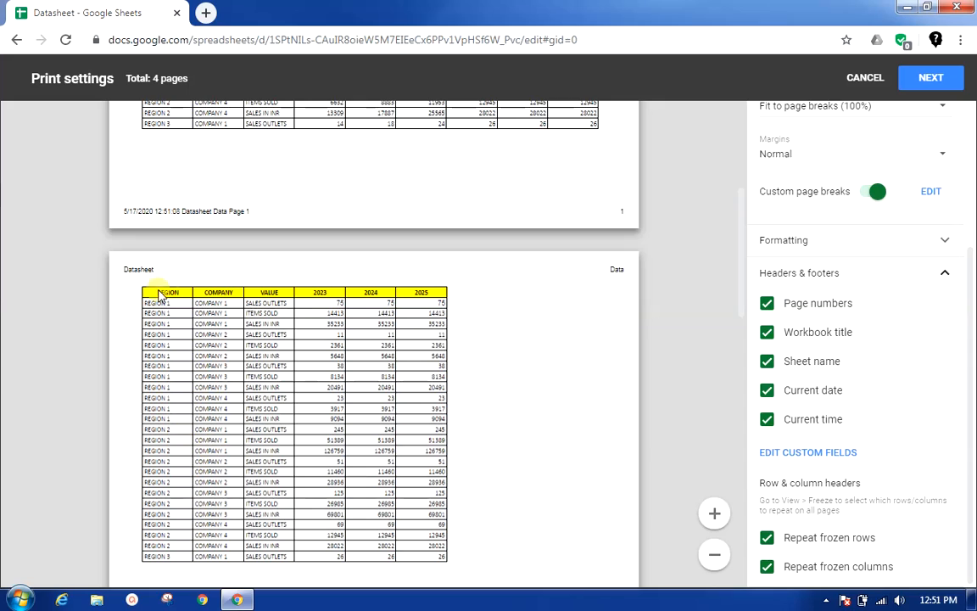
{"action": "scroll", "coordinate": [282, 379], "scroll_direction": "down", "scroll_amount": 11}
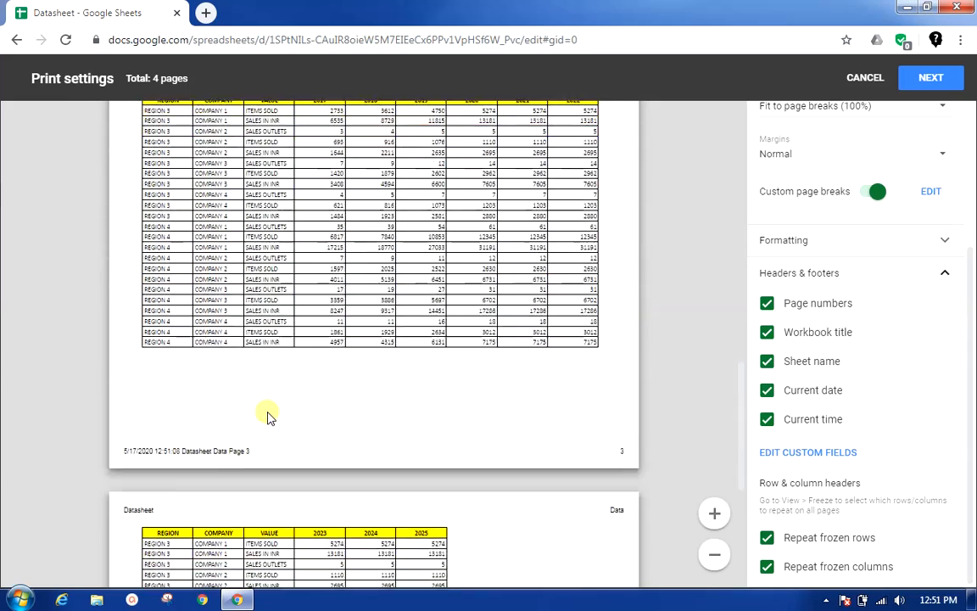
{"action": "scroll", "coordinate": [270, 417], "scroll_direction": "down", "scroll_amount": 1}
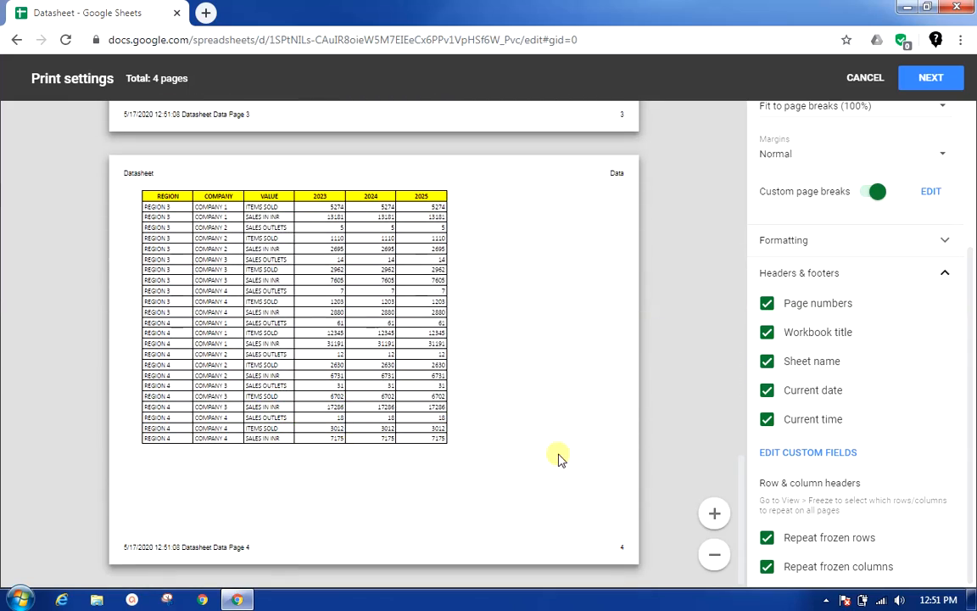
{"action": "scroll", "coordinate": [526, 443], "scroll_direction": "up", "scroll_amount": 11}
{"action": "scroll", "coordinate": [526, 442], "scroll_direction": "up", "scroll_amount": 3}
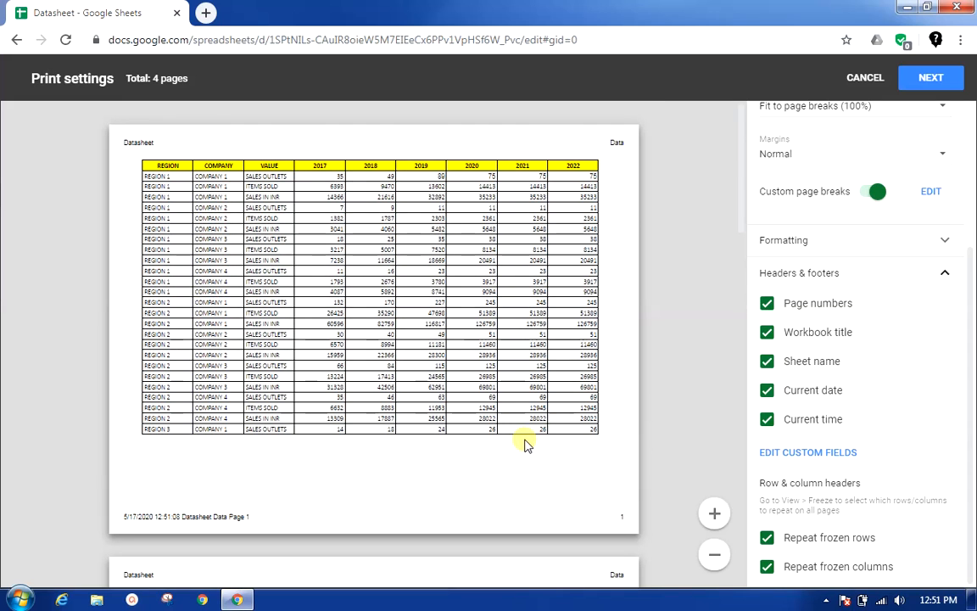
Step: Continue from the print settings to the print dialog, look over its options, and close it without printing
{"action": "scroll", "coordinate": [524, 444], "scroll_direction": "down", "scroll_amount": 15}
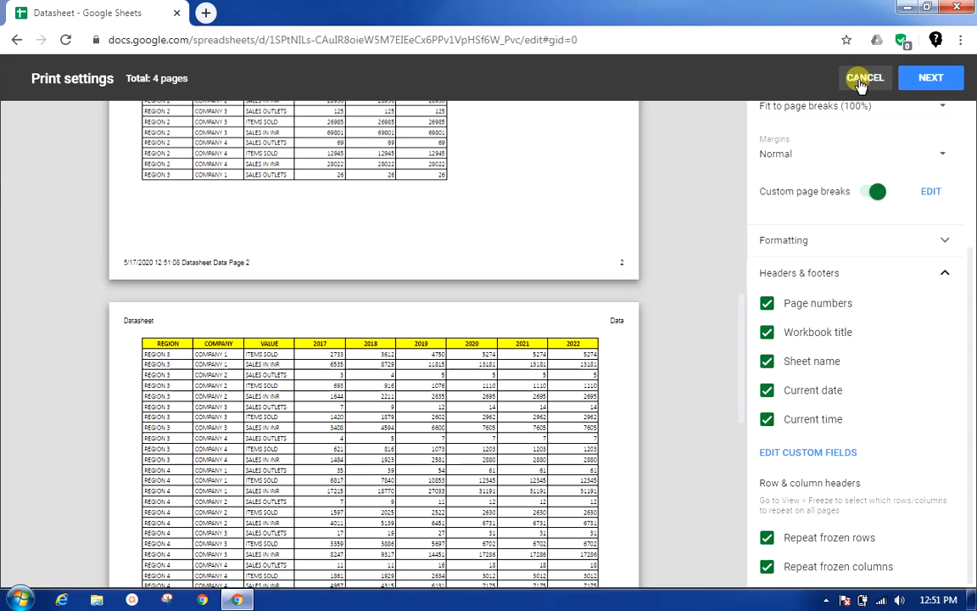
{"action": "left_click", "coordinate": [931, 77]}
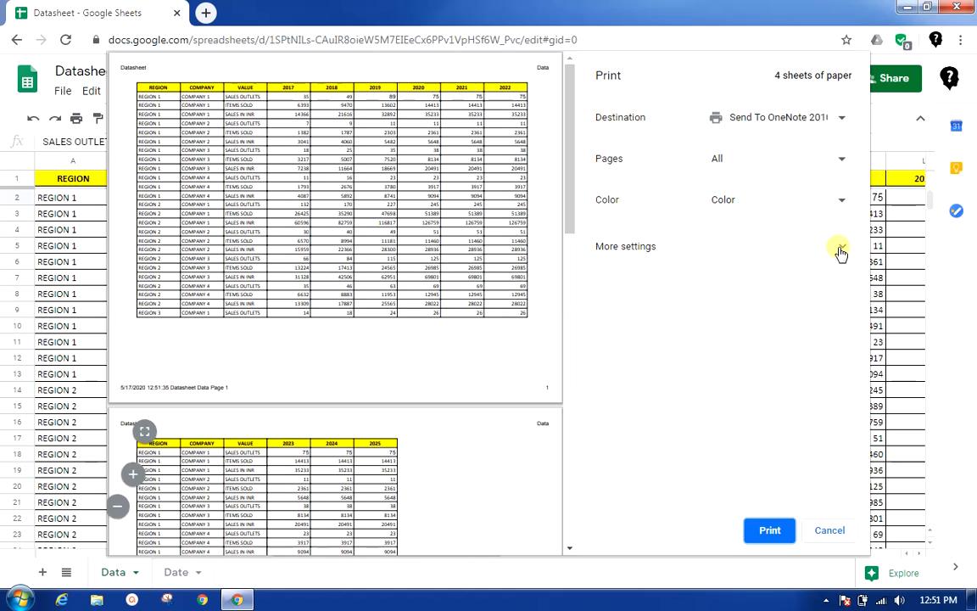
{"action": "left_click", "coordinate": [829, 531]}
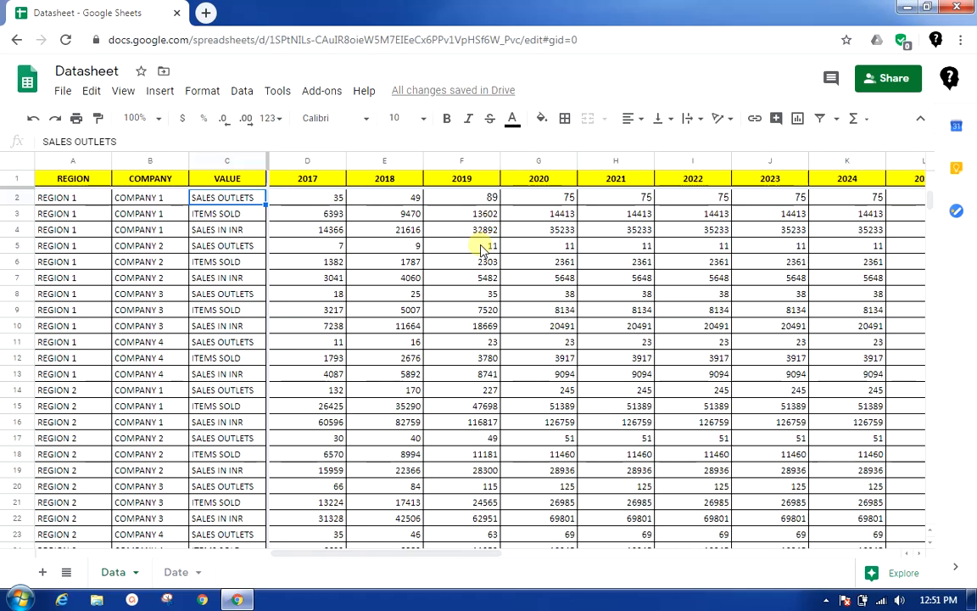